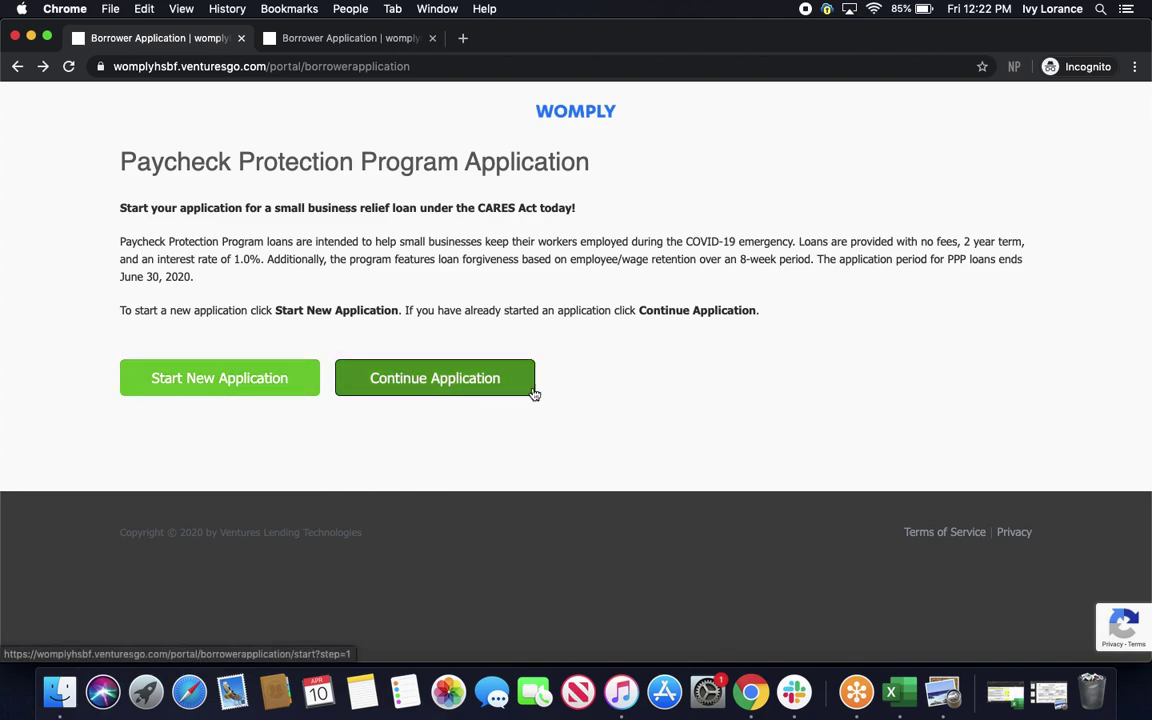
# - Start a new Paycheck Protection Program application from the application page
pyautogui.click(280, 379)
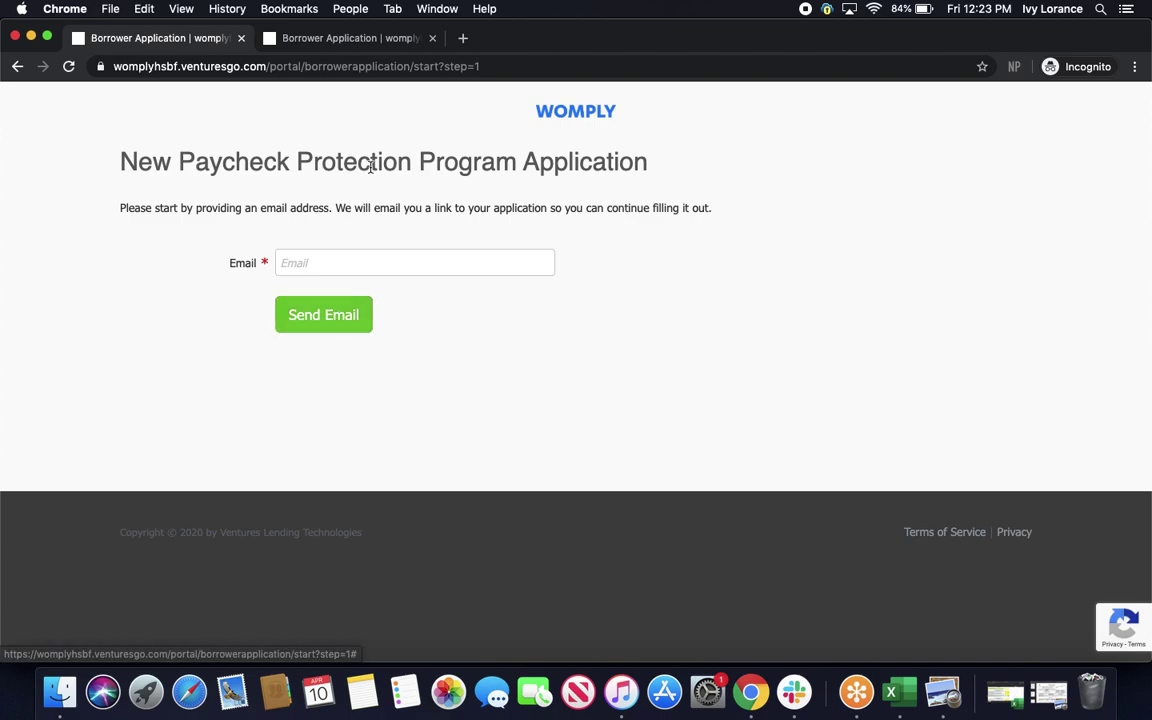
# - In the filled-in application tab, review the owner's name, phone, business name, founding date and street address
pyautogui.click(352, 40)
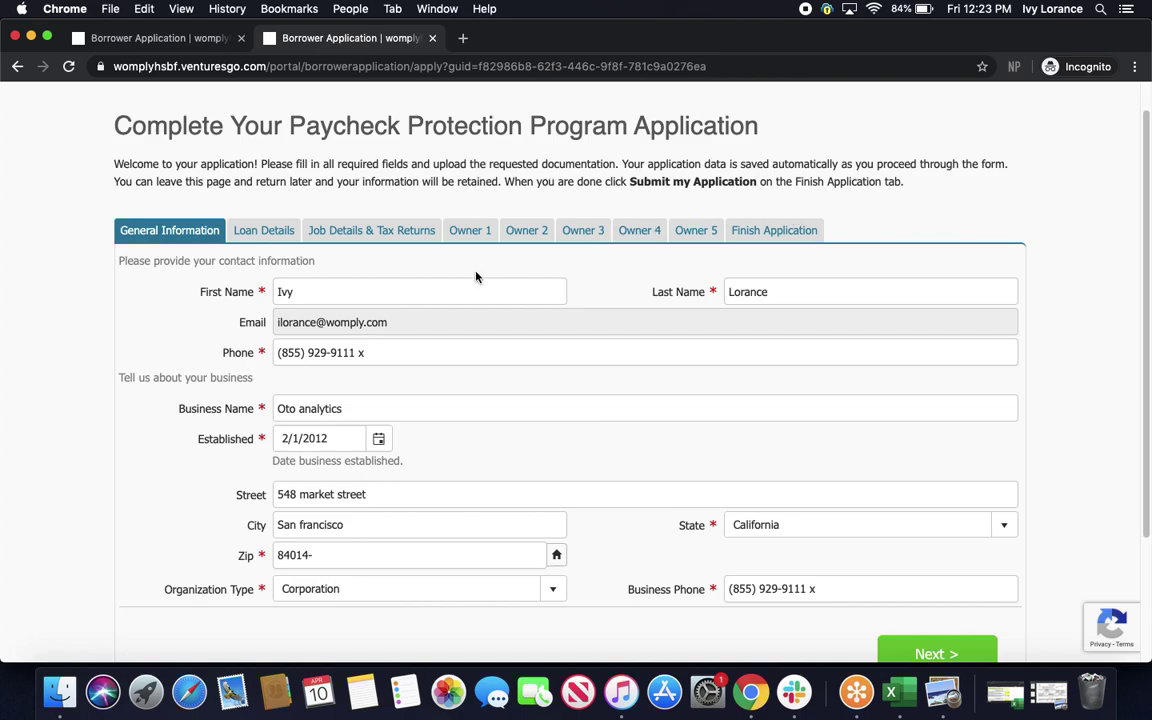
pyautogui.click(428, 304)
pyautogui.click(826, 298)
pyautogui.click(662, 345)
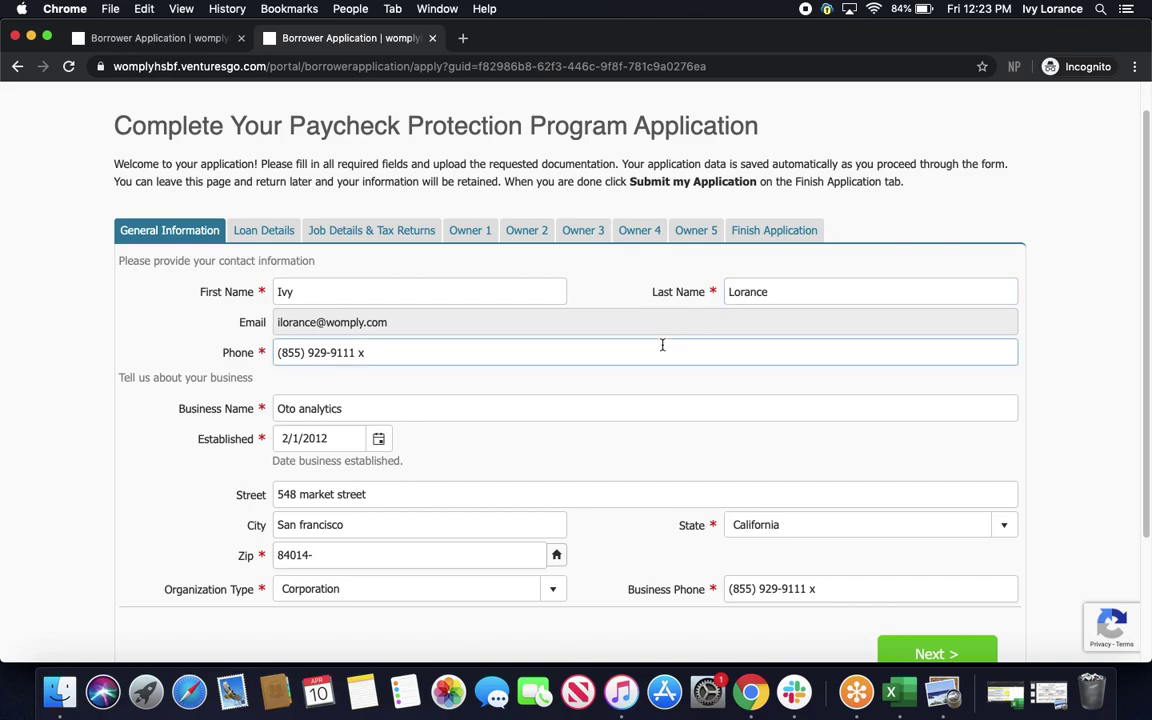
pyautogui.click(577, 405)
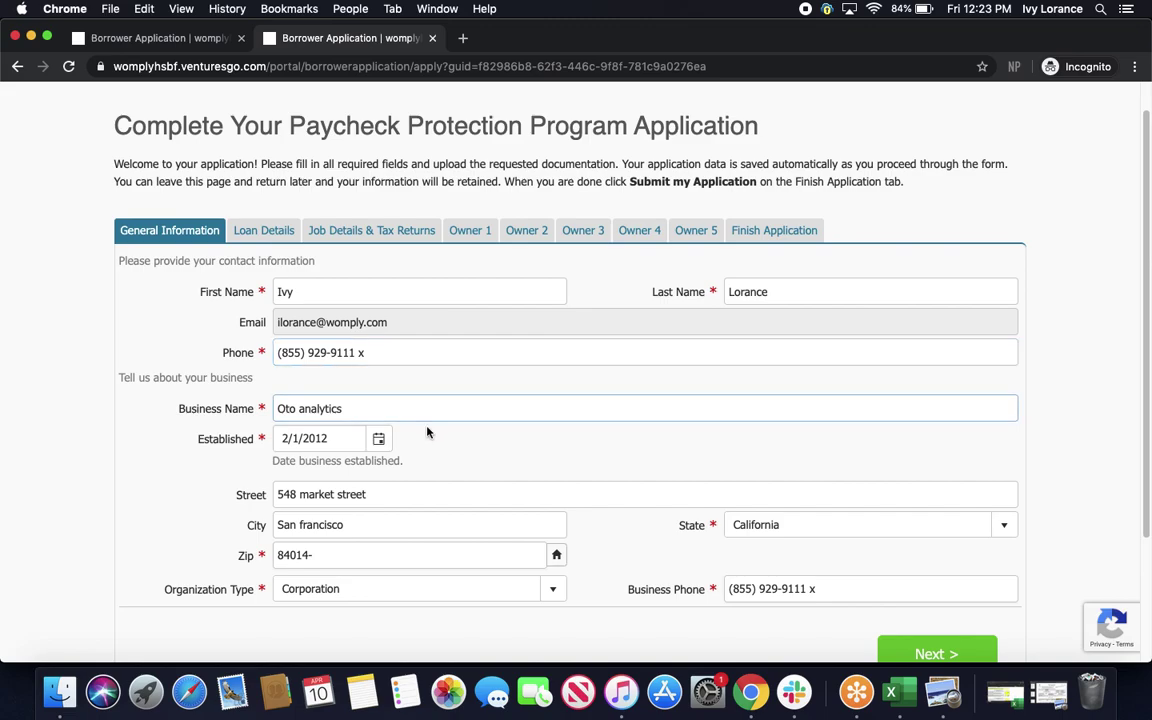
pyautogui.click(345, 444)
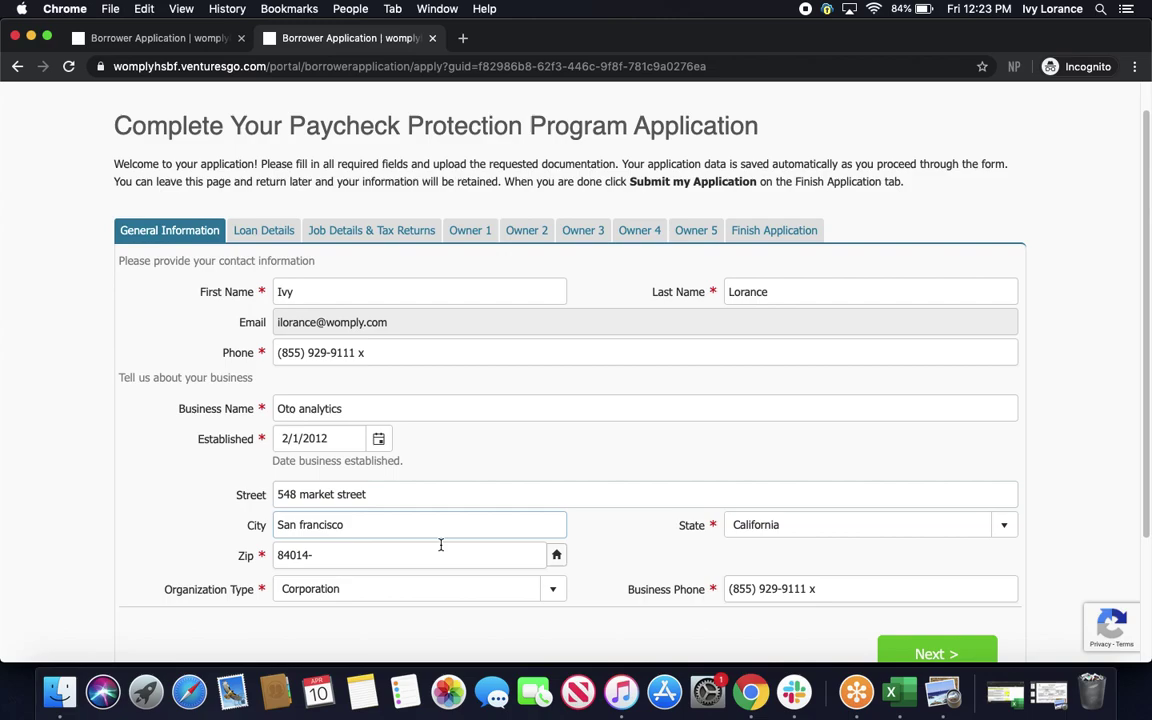
pyautogui.click(635, 497)
# - Keep Corporation as the organization type and continue to Loan Details
pyautogui.click(552, 592)
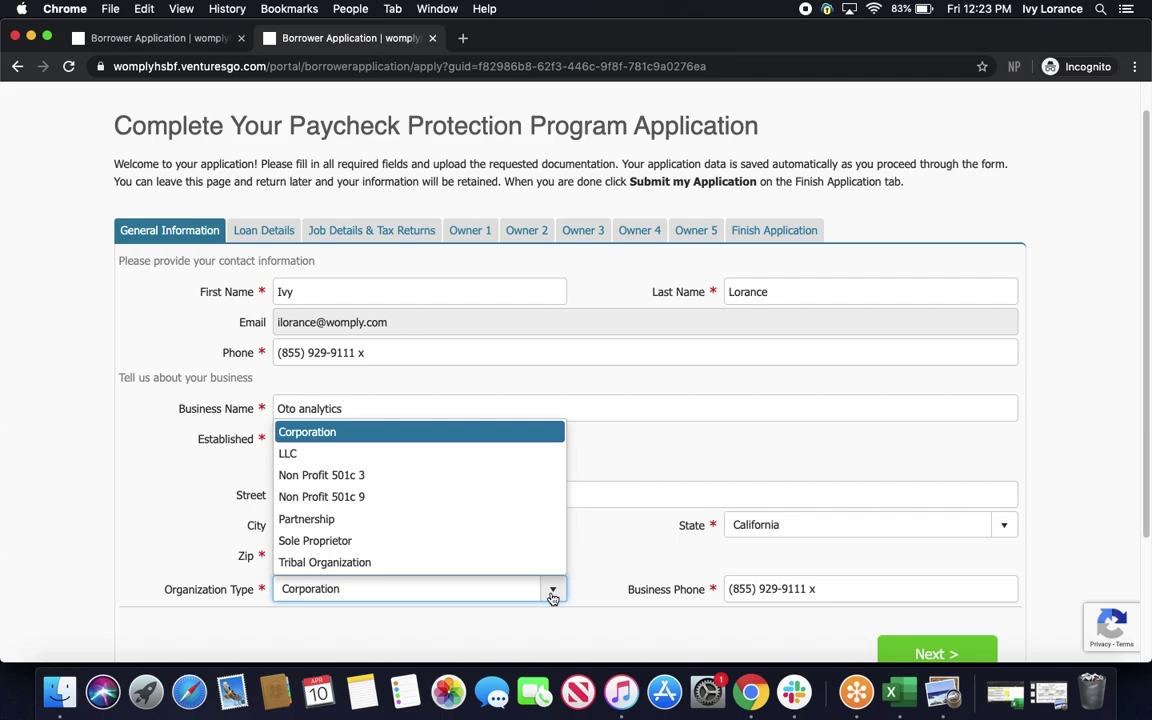
pyautogui.click(612, 556)
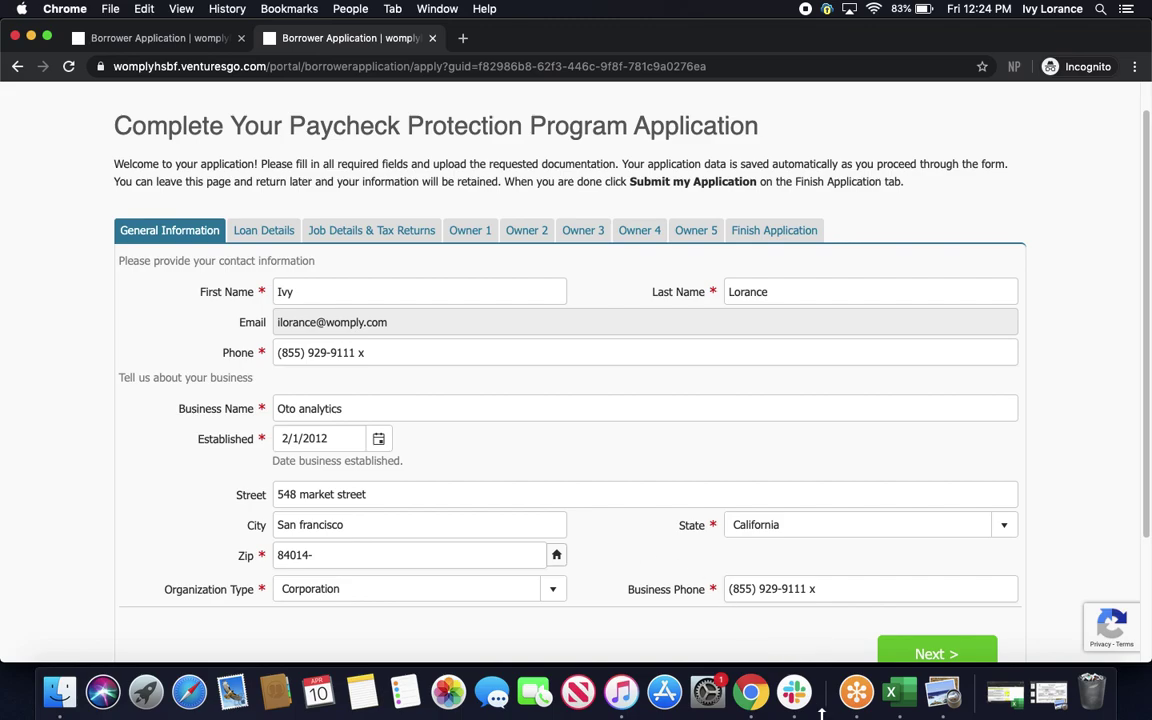
pyautogui.click(955, 658)
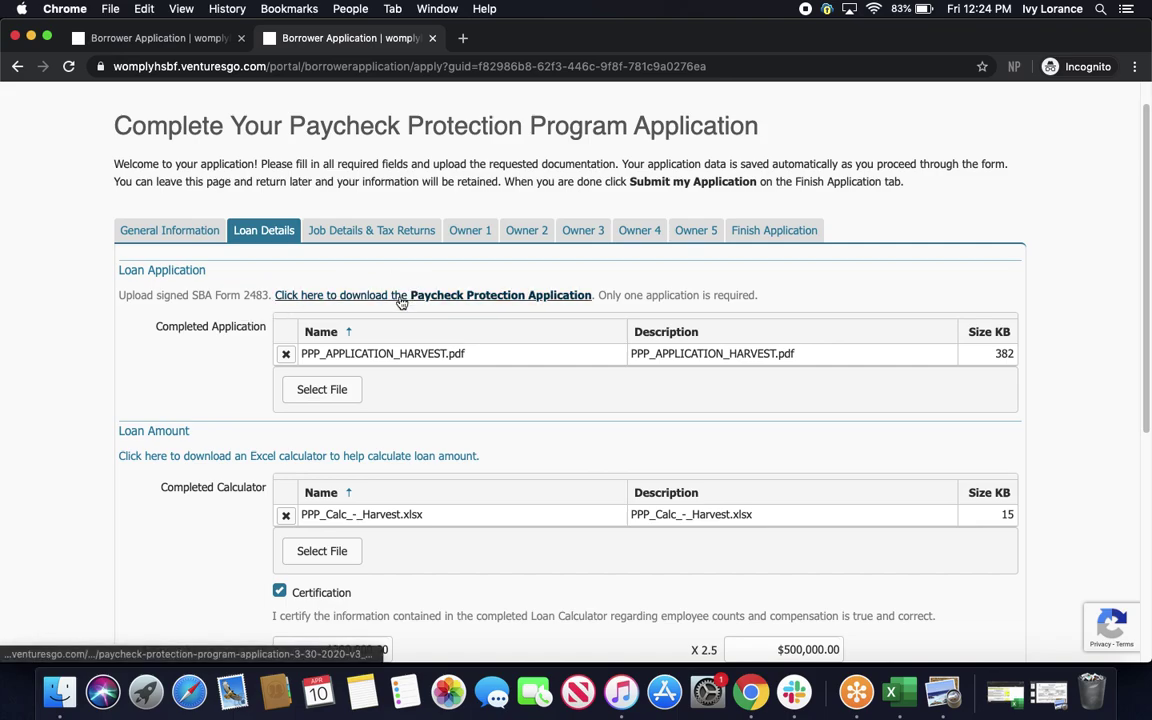
# - Restore the signed PPP APPLICATION HARVEST.pdf in Preview from the Dock
pyautogui.click(1051, 704)
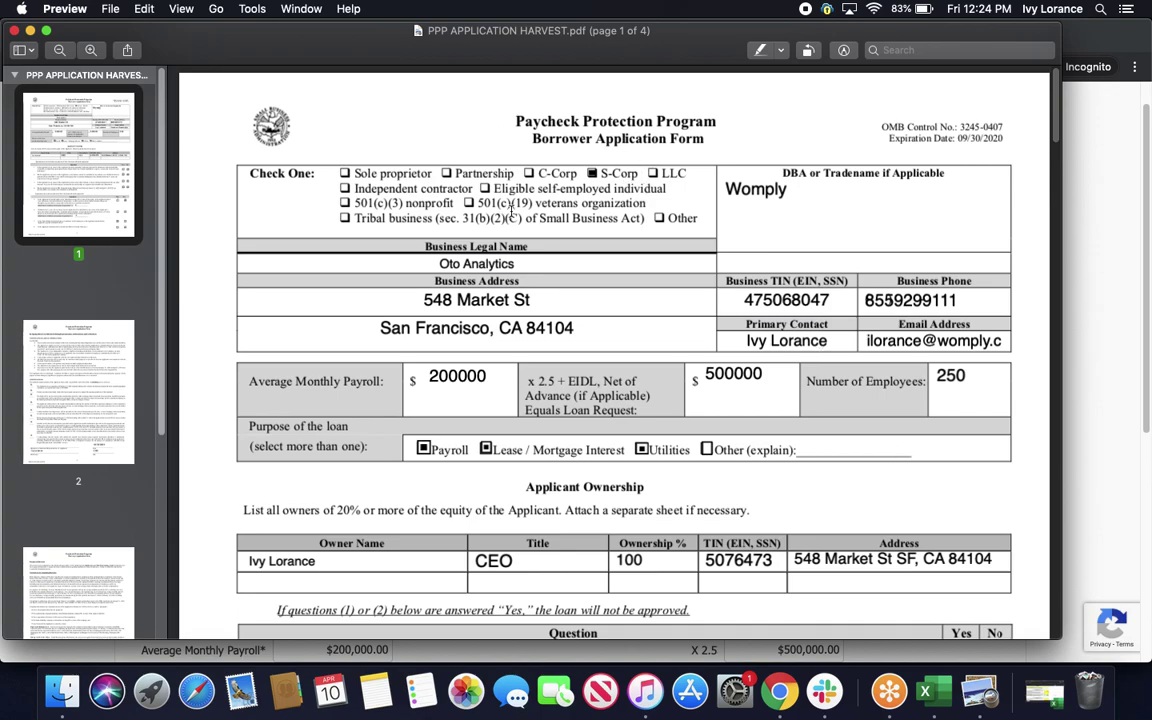
pyautogui.click(870, 198)
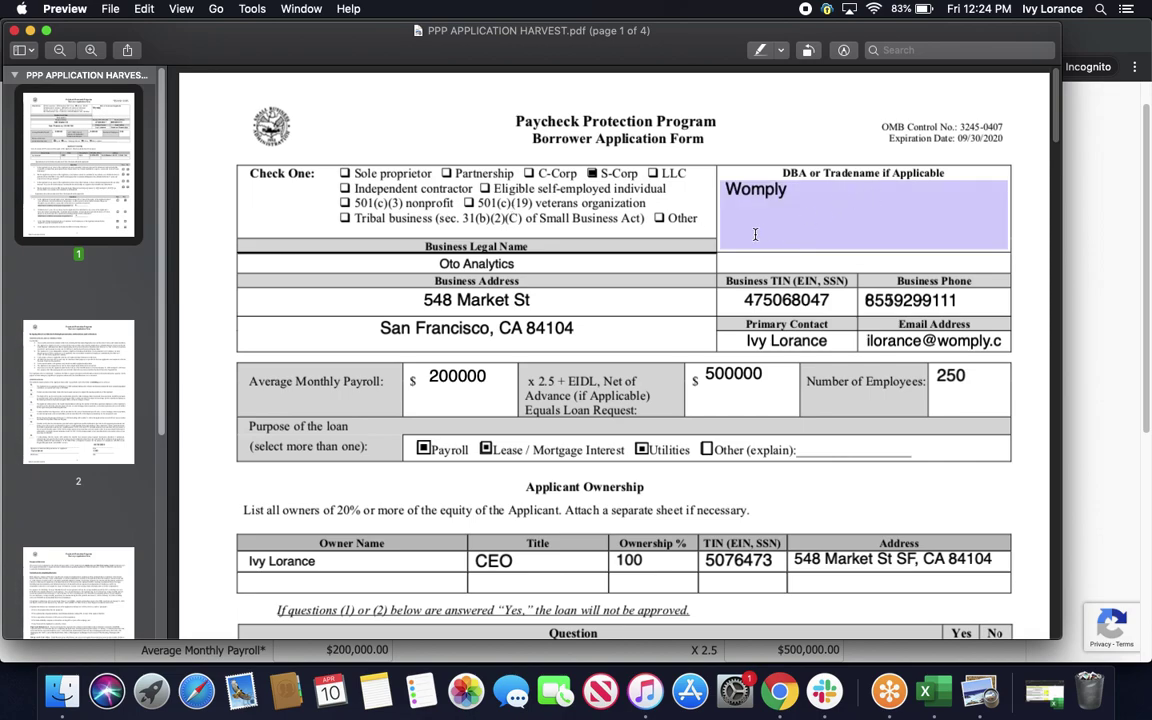
pyautogui.click(593, 263)
pyautogui.press('Tab')
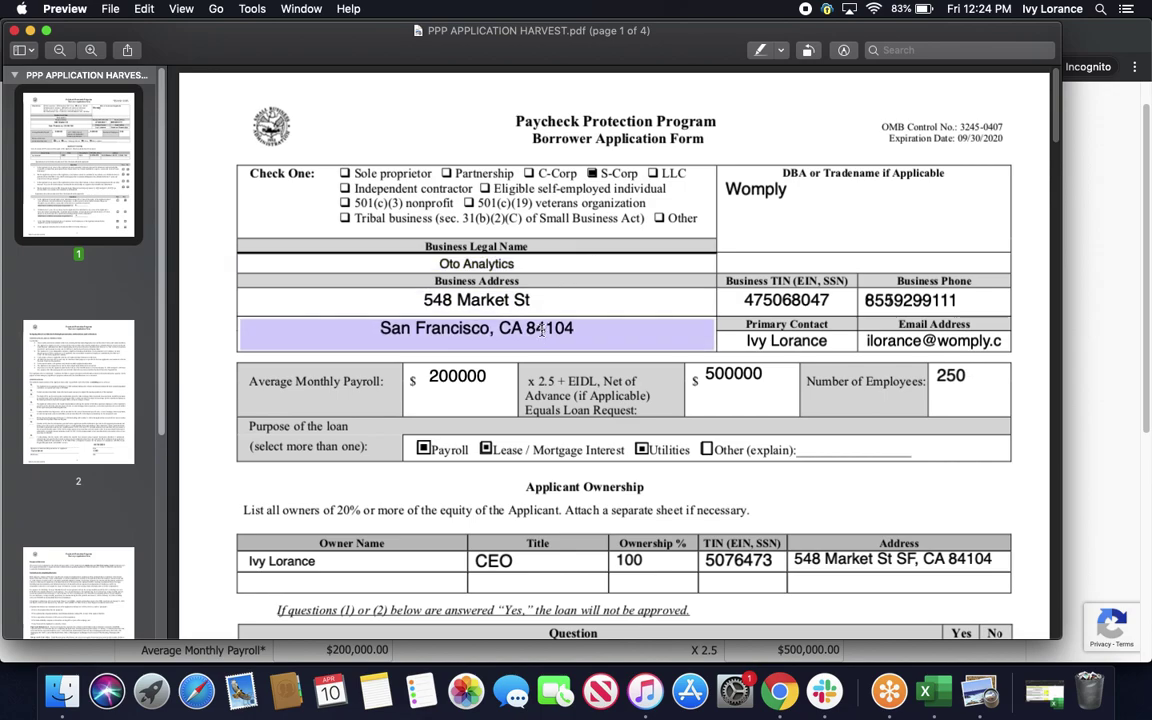
pyautogui.click(488, 296)
pyautogui.click(751, 305)
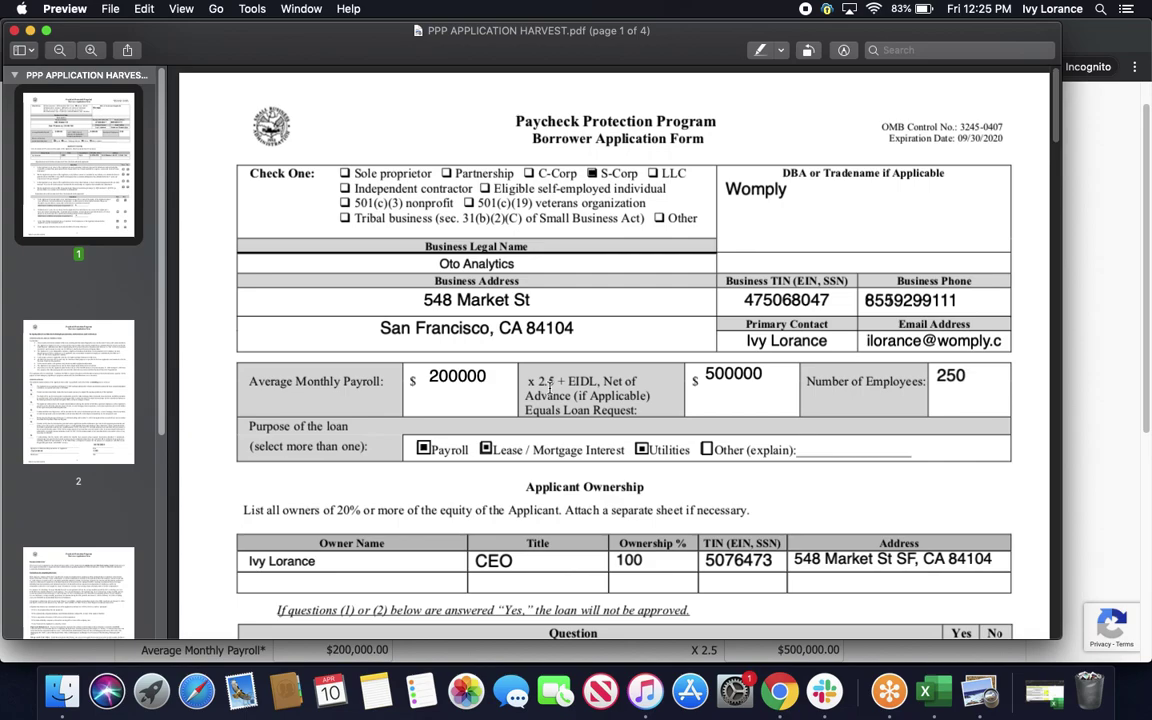
pyautogui.click(779, 395)
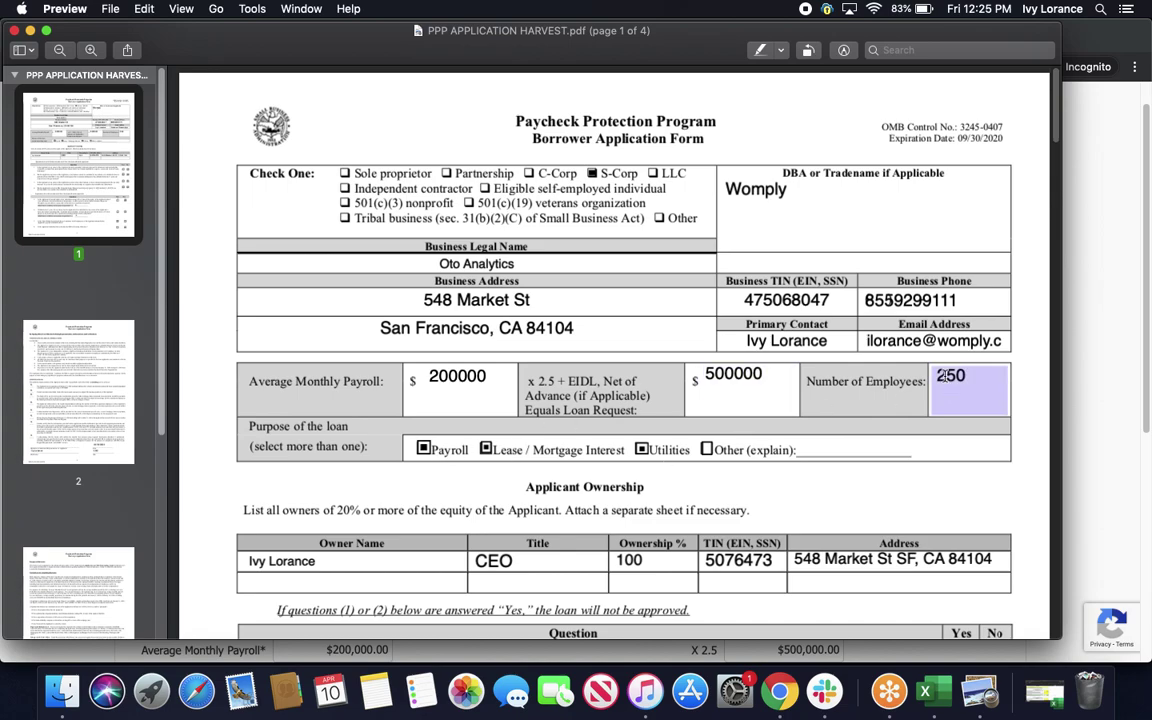
pyautogui.scroll(-3, 1058, 148)
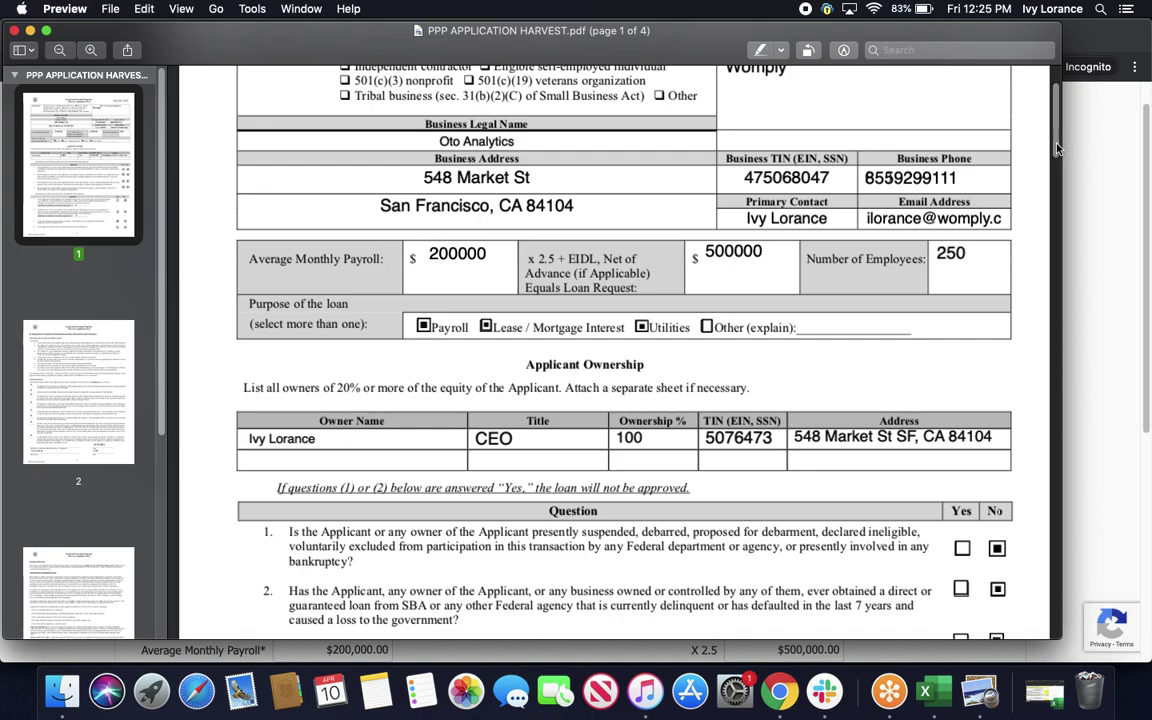
pyautogui.click(415, 442)
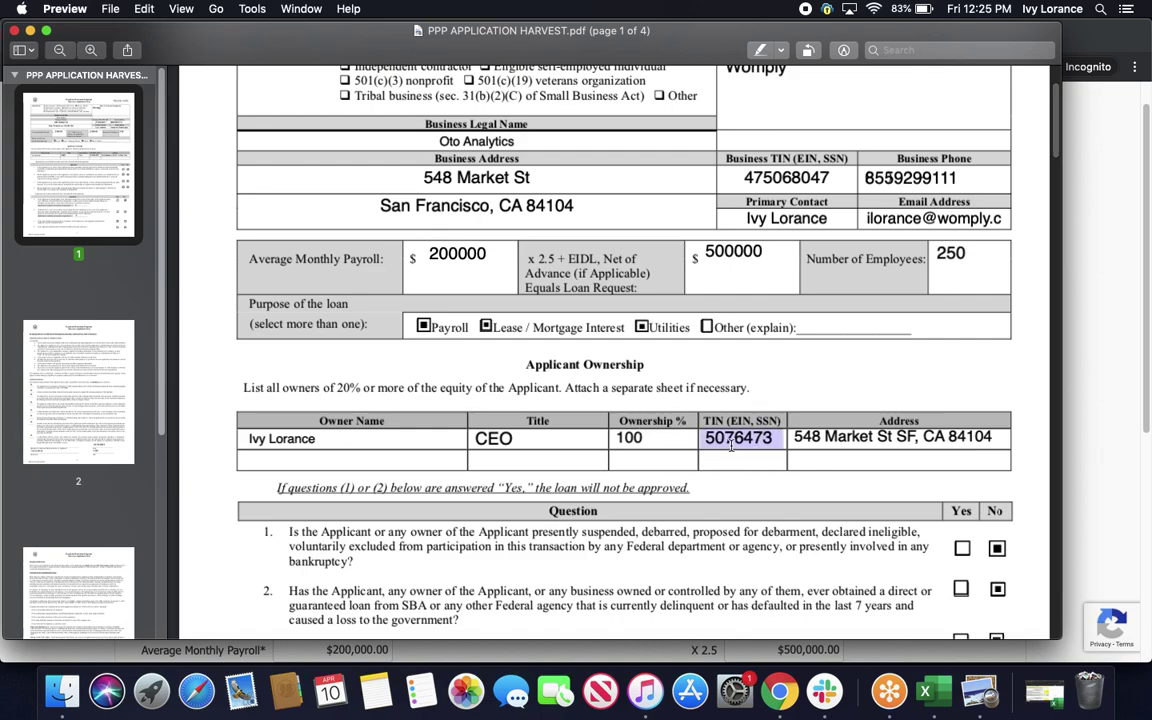
pyautogui.click(700, 398)
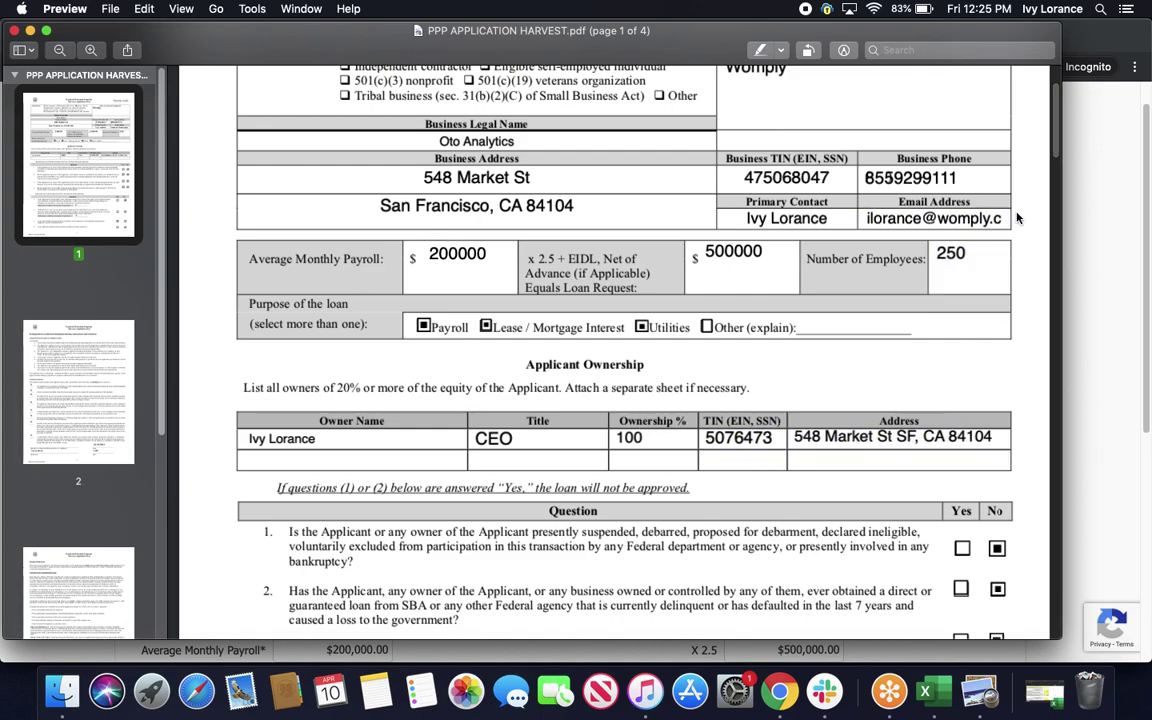
pyautogui.scroll(-1, 1058, 158)
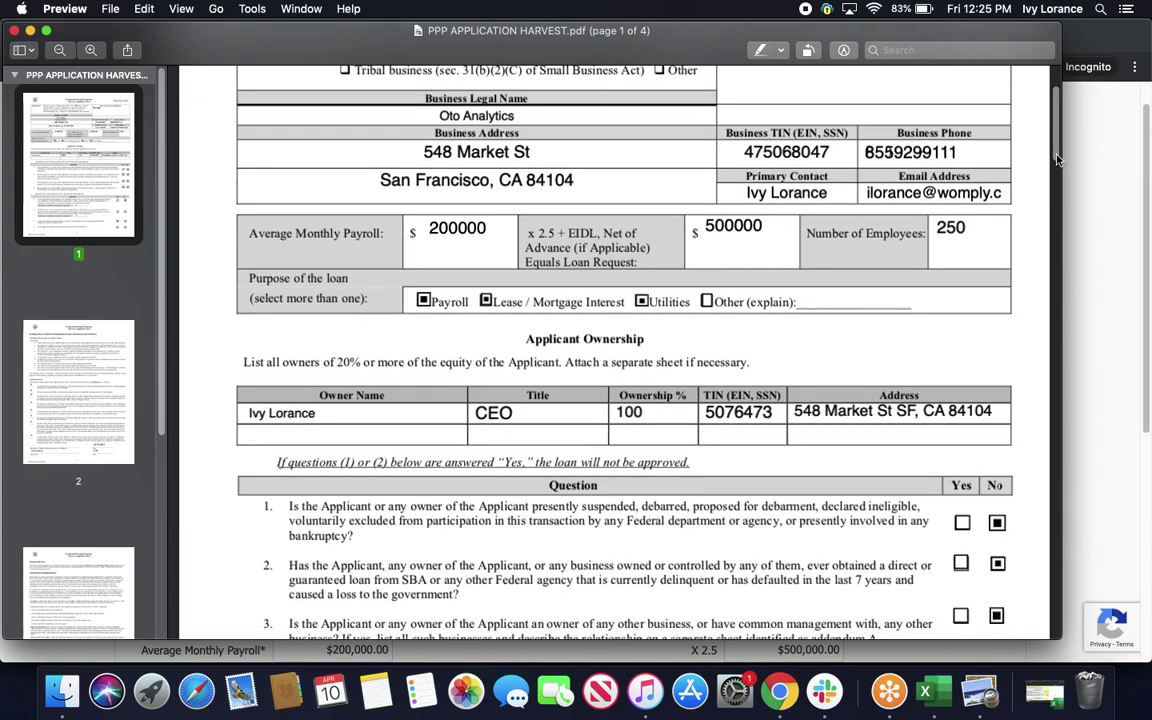
pyautogui.moveTo(1058, 158); pyautogui.dragTo(1059, 191)
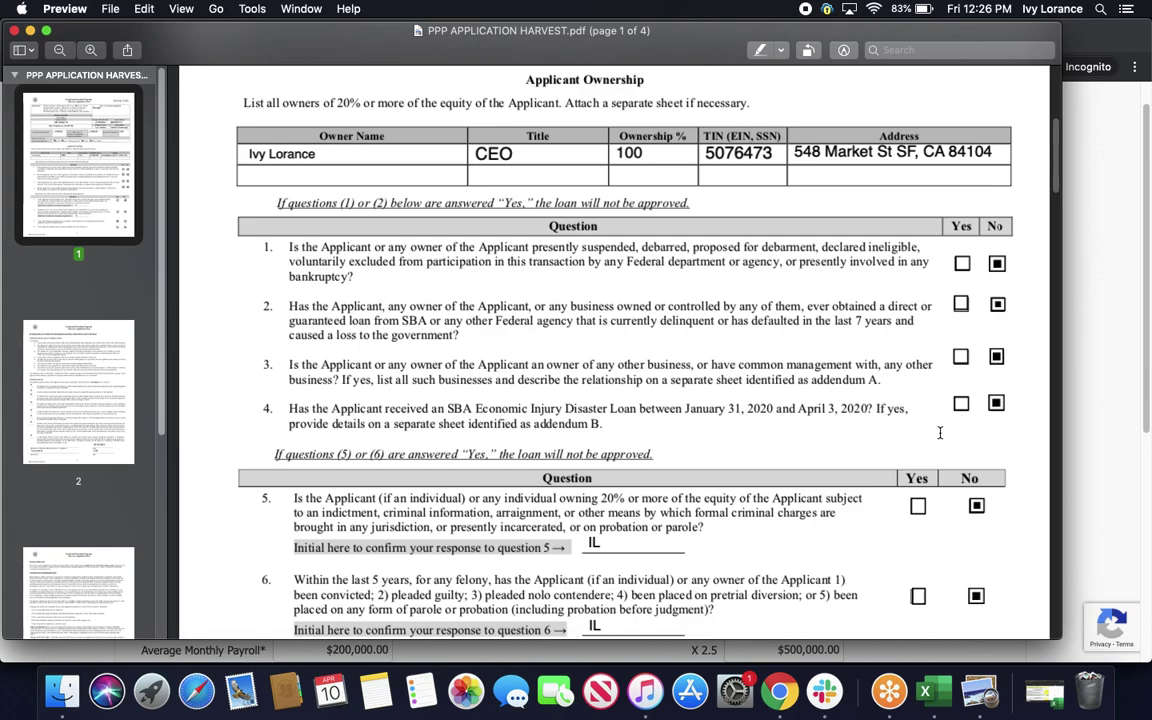
pyautogui.moveTo(1052, 190); pyautogui.dragTo(1049, 232)
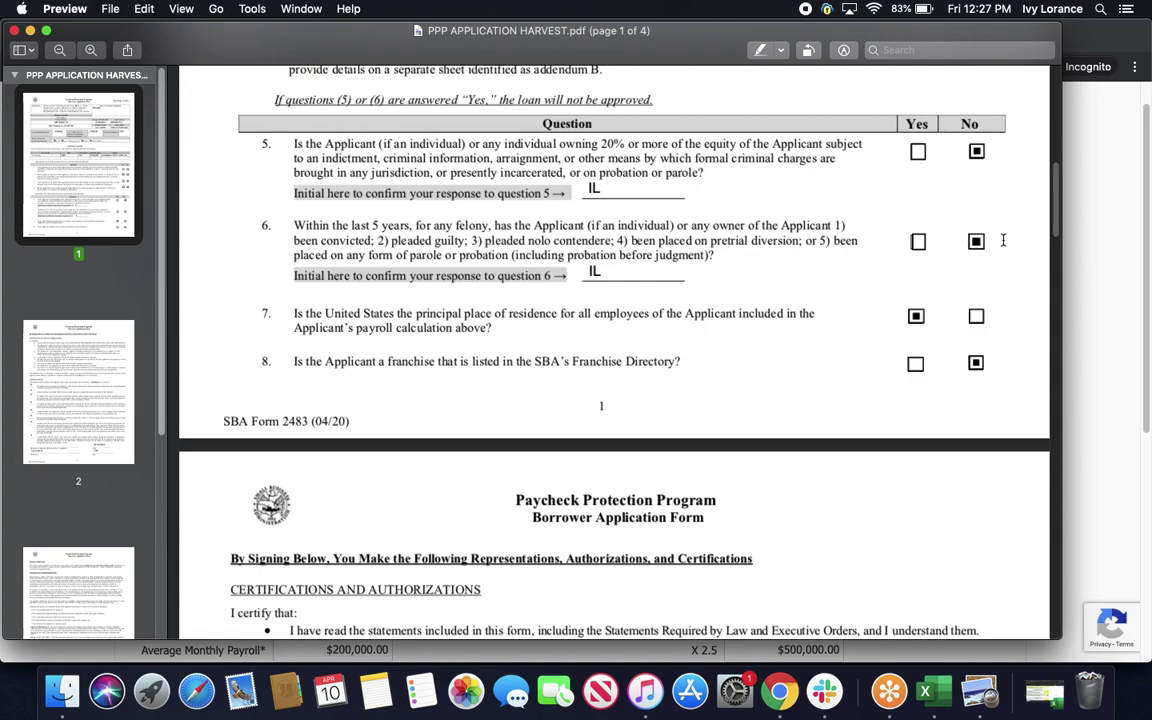
pyautogui.click(605, 274)
pyautogui.click(449, 308)
# - Check the initials beside each page 2 certification, then scroll to page 3's Purpose and Instructions
pyautogui.moveTo(1057, 215); pyautogui.dragTo(1060, 265)
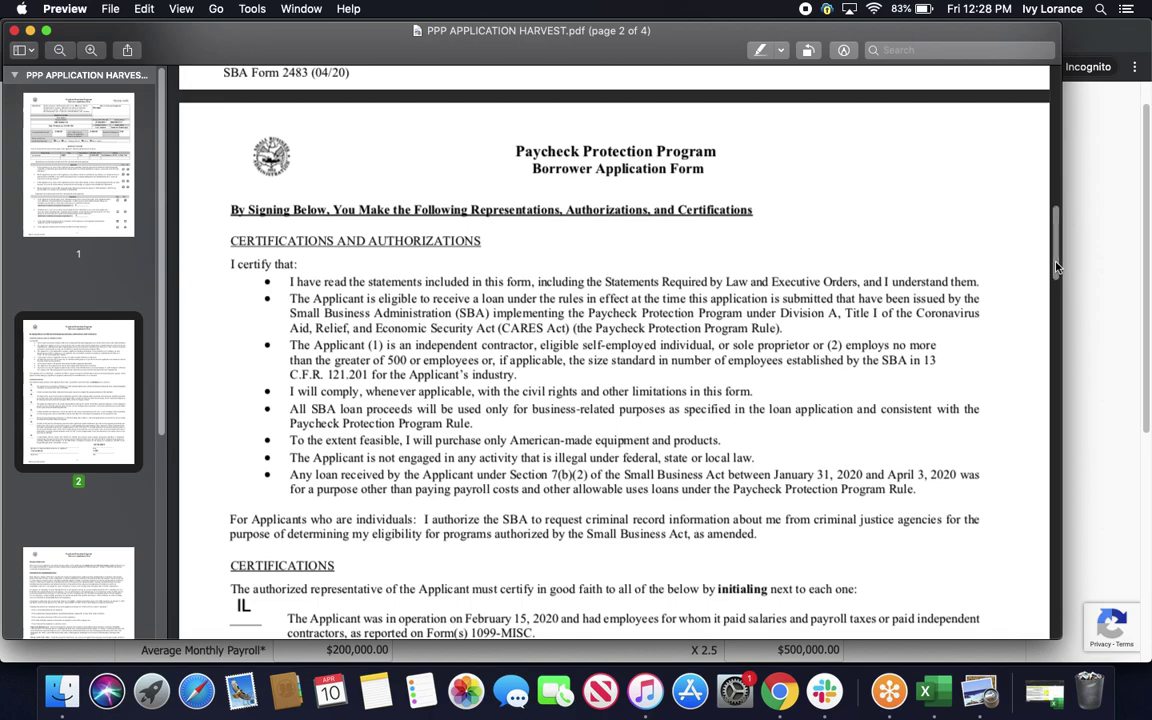
pyautogui.moveTo(1055, 273); pyautogui.dragTo(1056, 322)
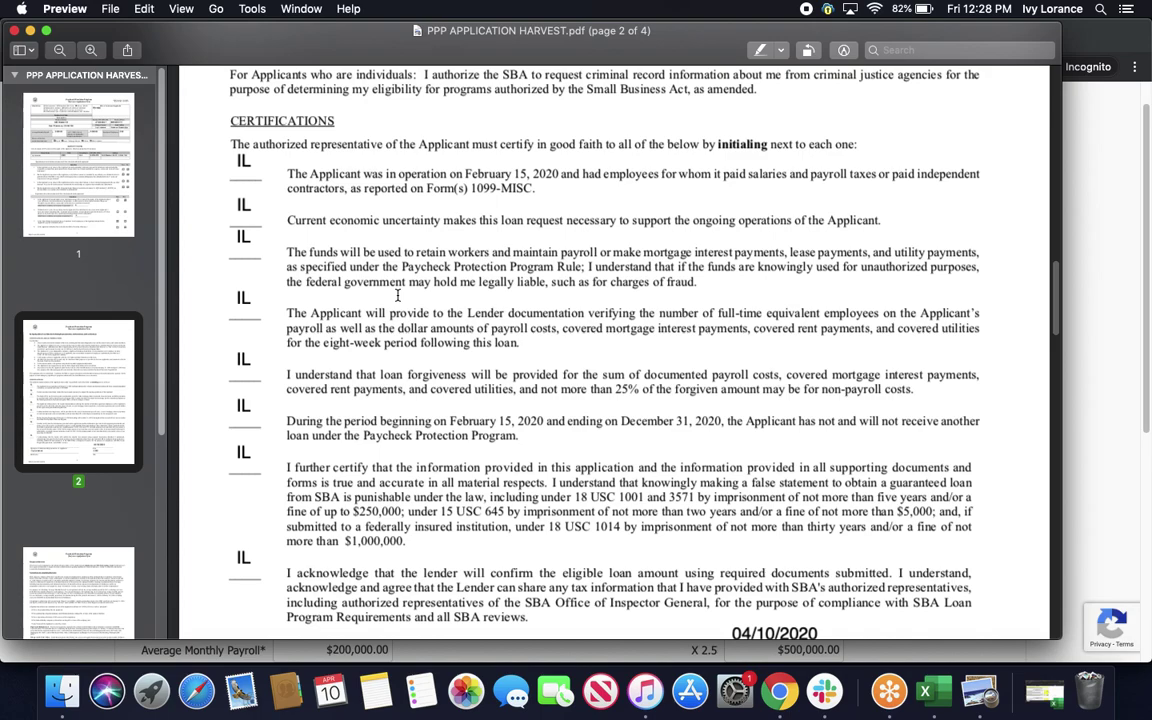
pyautogui.moveTo(225, 226); pyautogui.dragTo(246, 256)
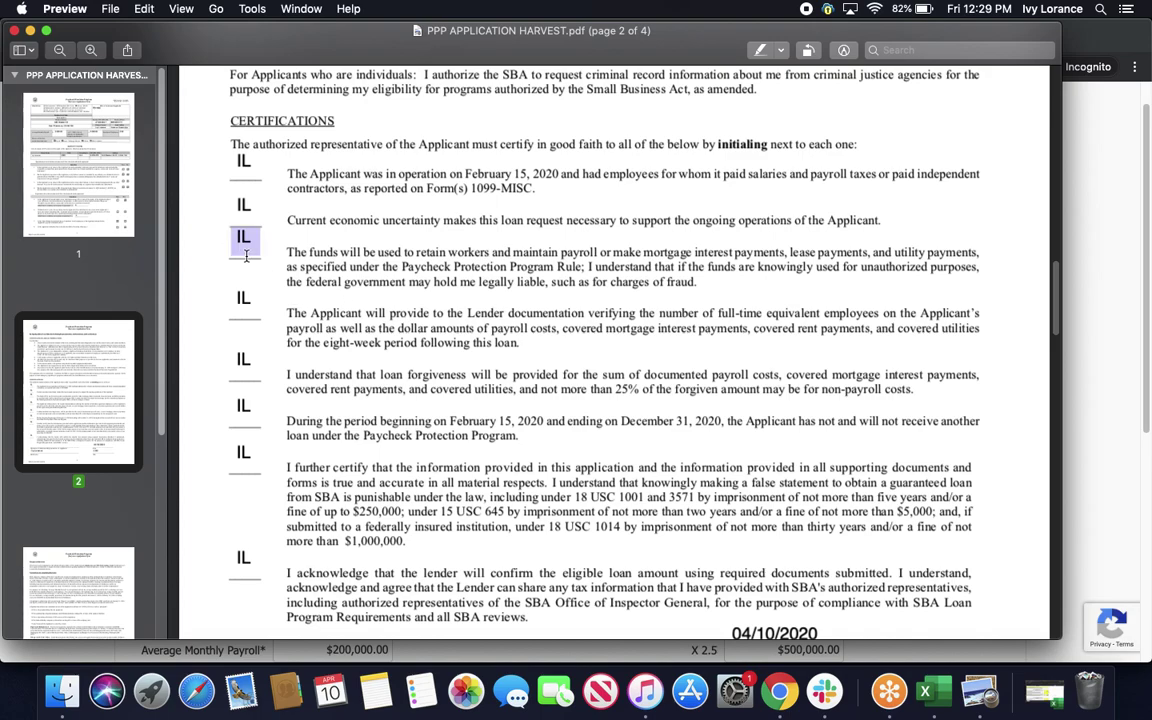
pyautogui.click(246, 257)
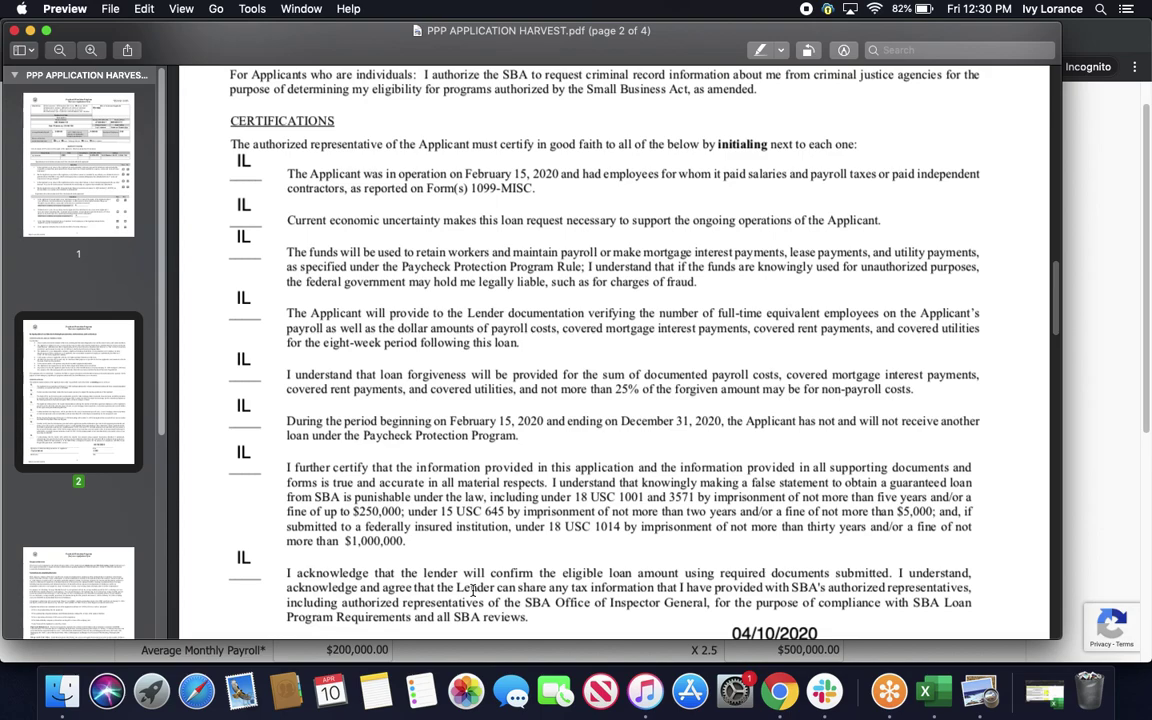
pyautogui.doubleClick(239, 563)
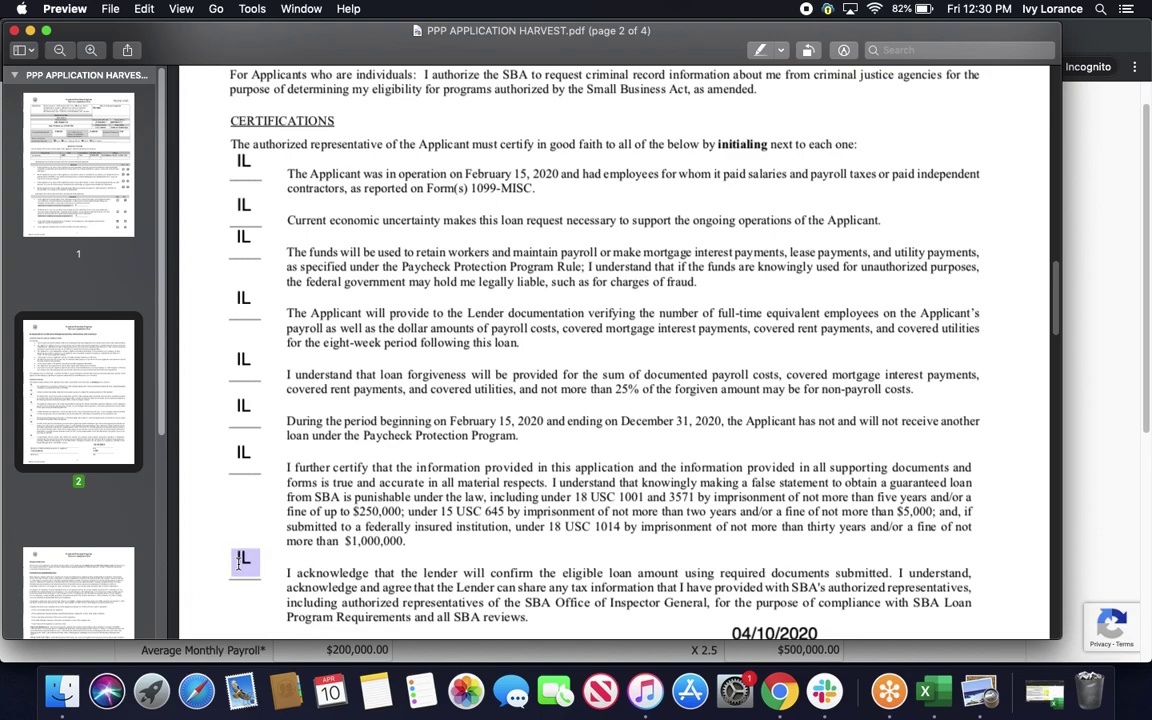
pyautogui.scroll(-3, 1057, 322)
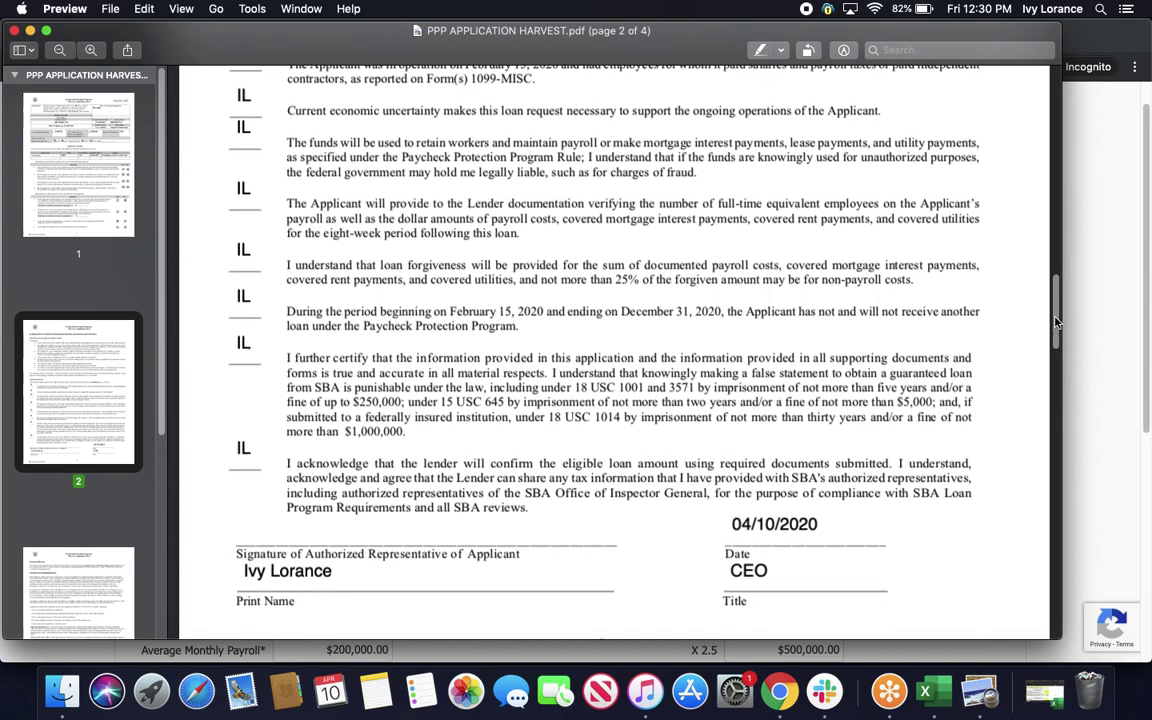
pyautogui.moveTo(1057, 322); pyautogui.dragTo(1057, 338)
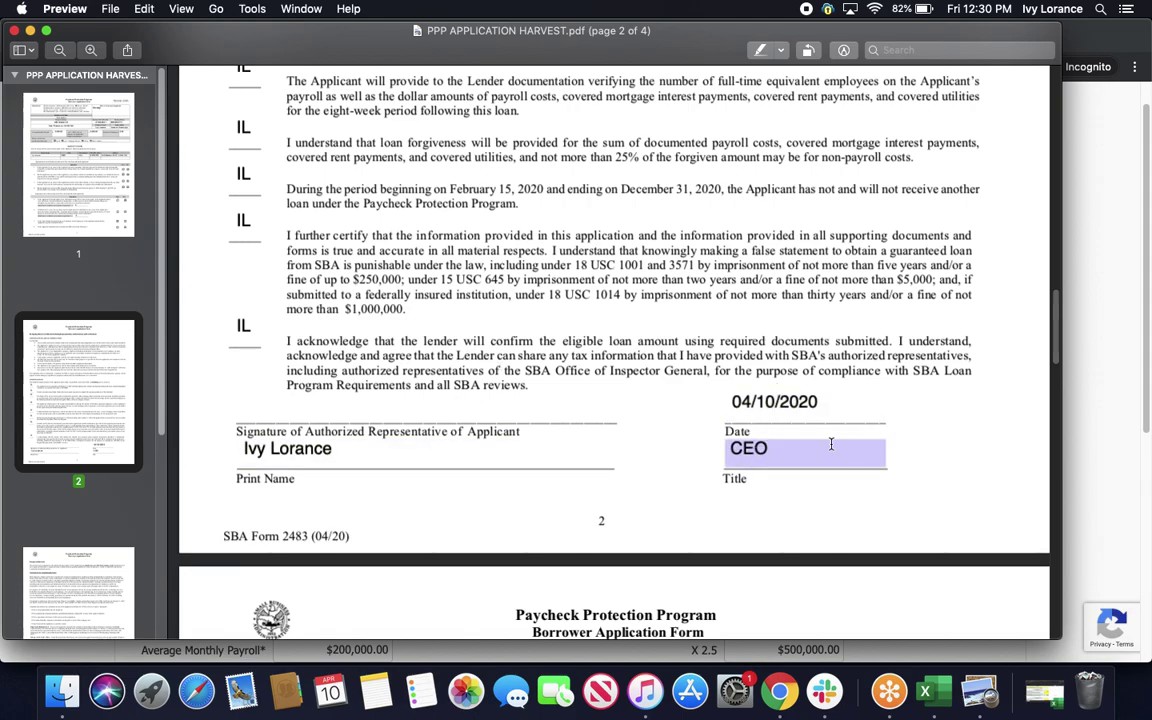
pyautogui.moveTo(1057, 345); pyautogui.dragTo(1059, 406)
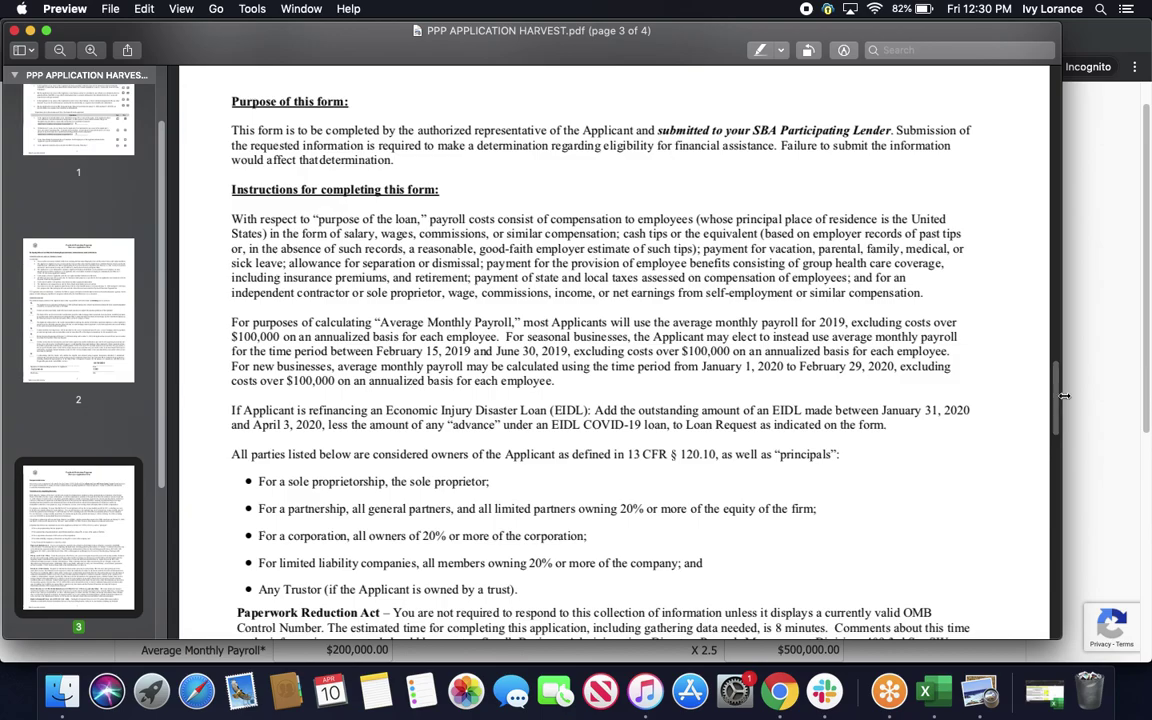
# - Scroll to page 4 of the PDF and dismiss the File menu without saving
pyautogui.moveTo(1057, 398); pyautogui.dragTo(1052, 537)
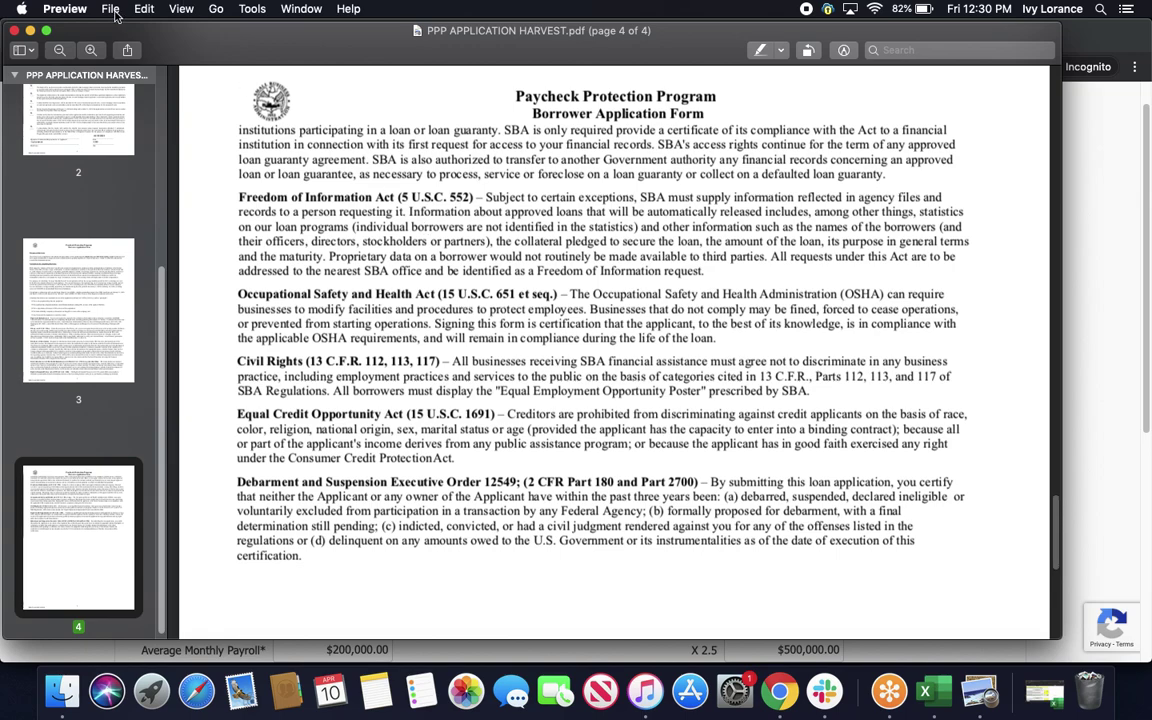
pyautogui.click(111, 10)
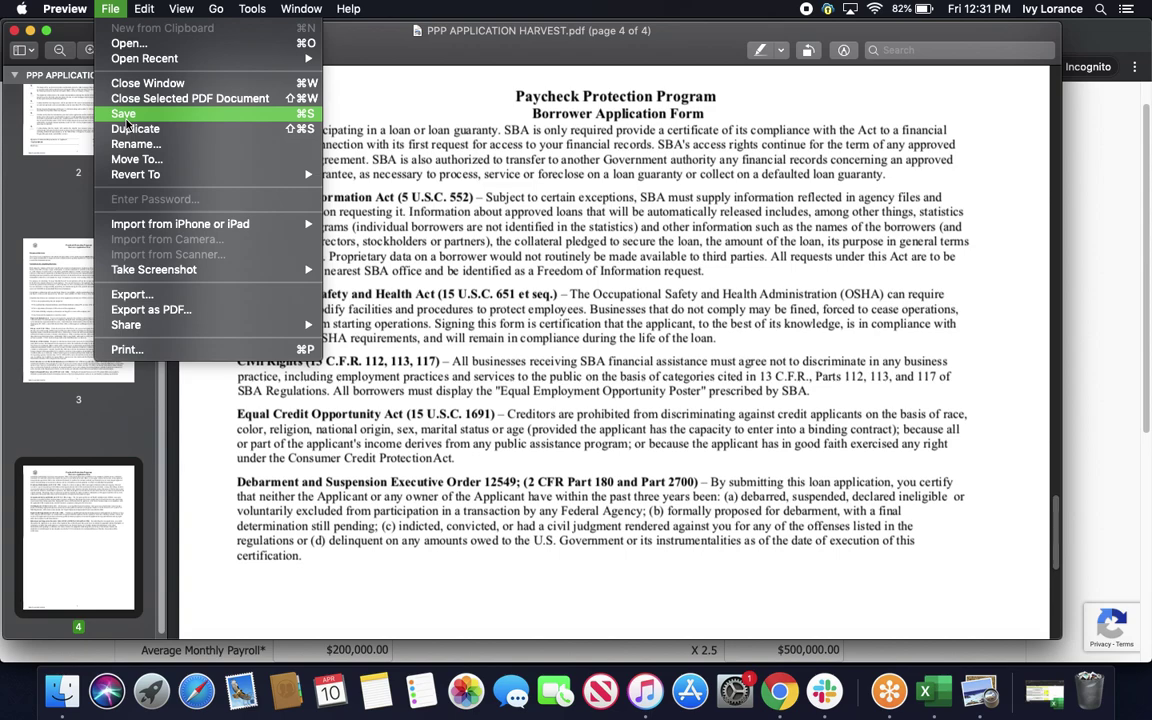
pyautogui.click(346, 46)
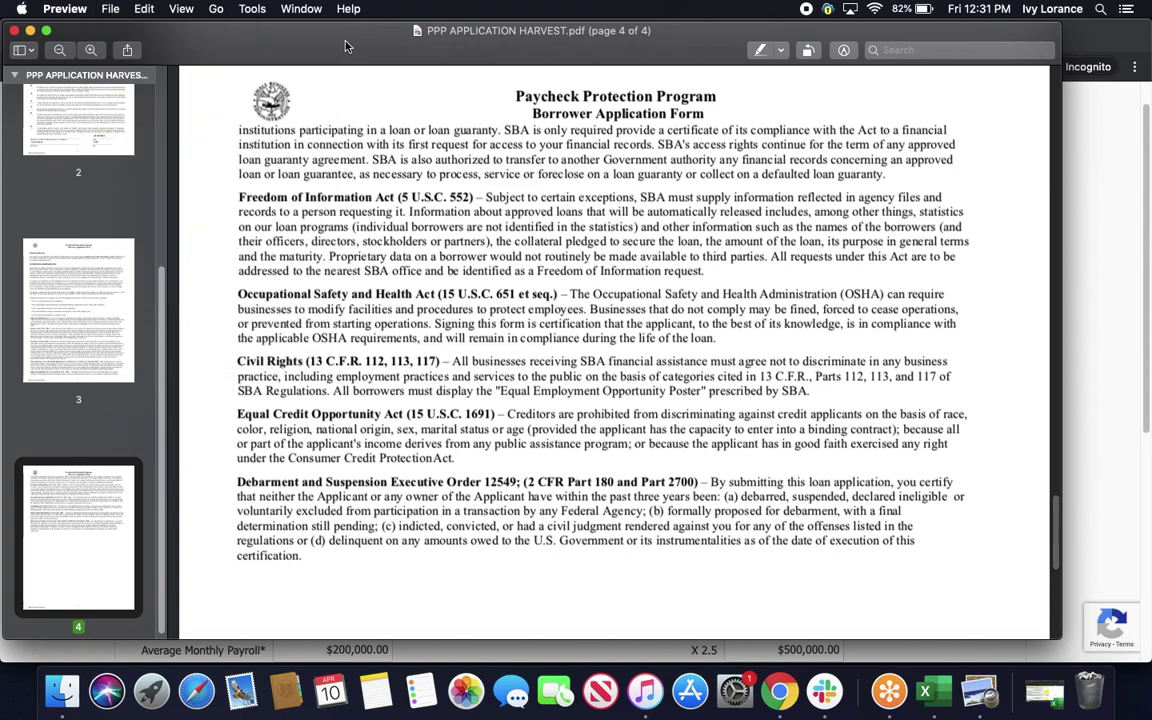
# - Close the PDF and try deleting the uploaded PPP_APPLICATION_HARVEST.pdf, which raises a permission error
pyautogui.click(14, 31)
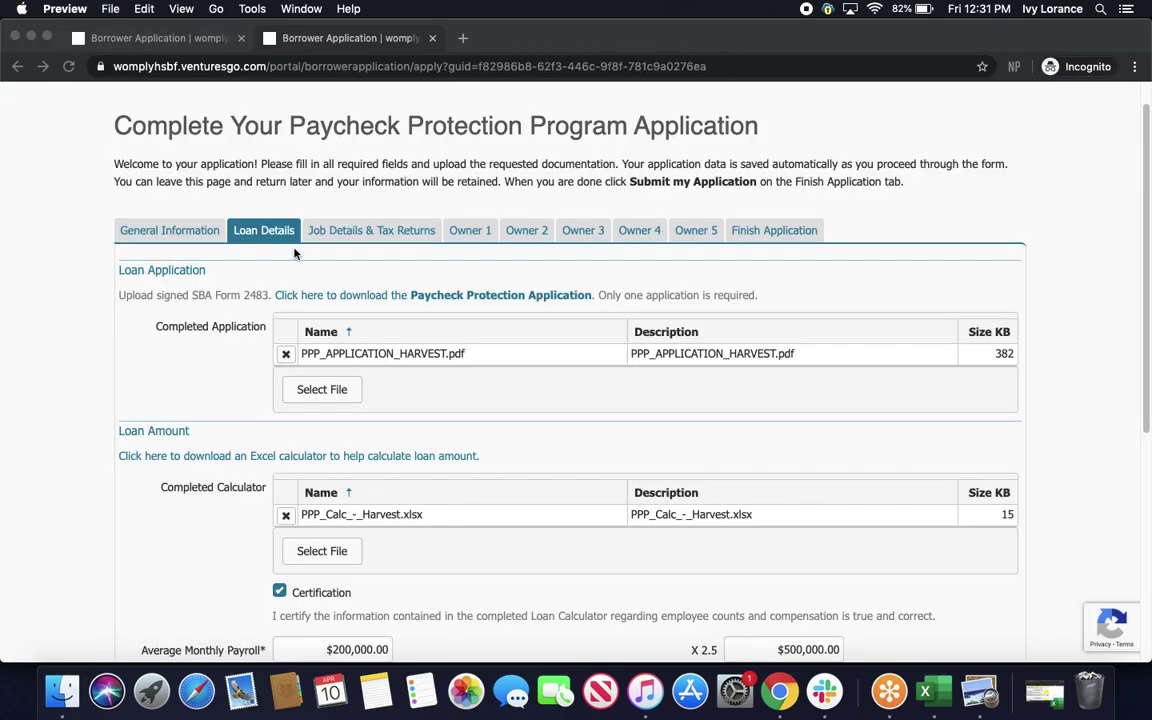
pyautogui.click(322, 391)
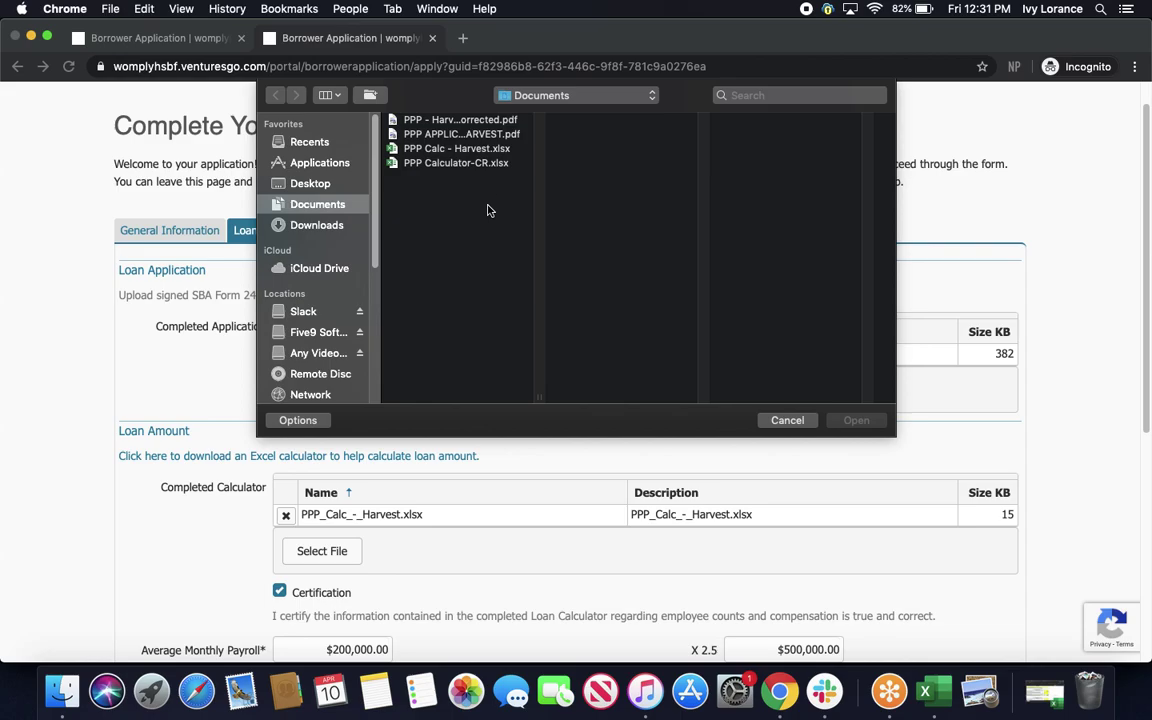
pyautogui.click(428, 119)
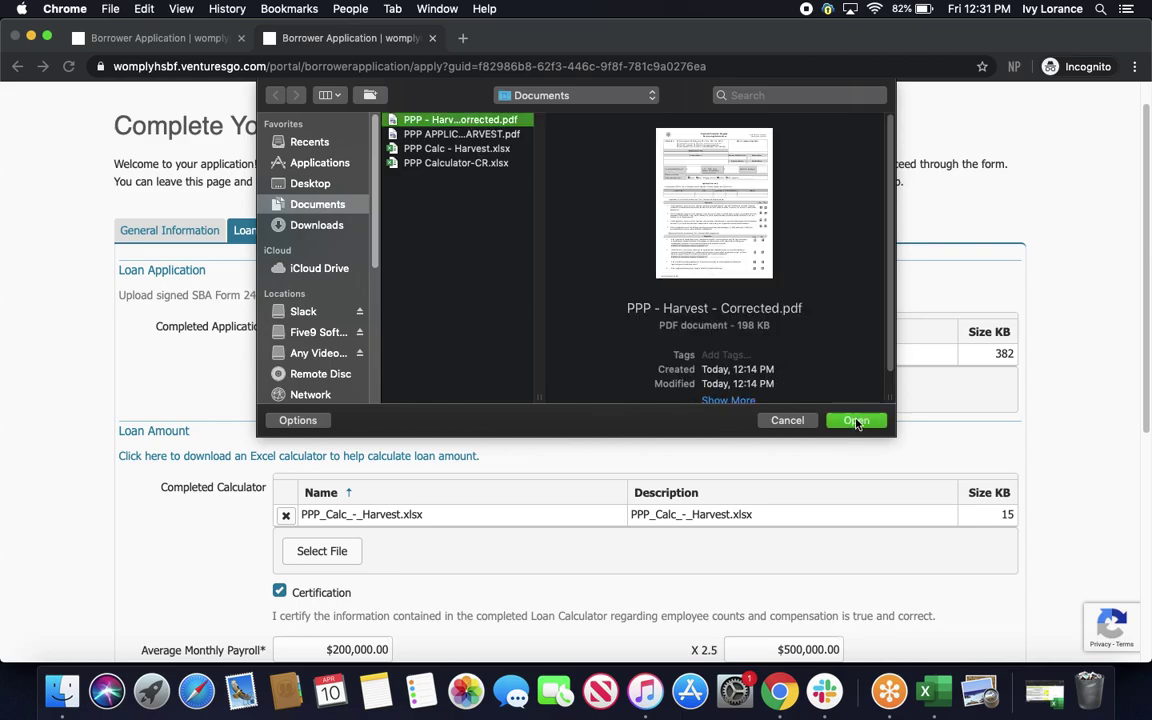
pyautogui.click(814, 421)
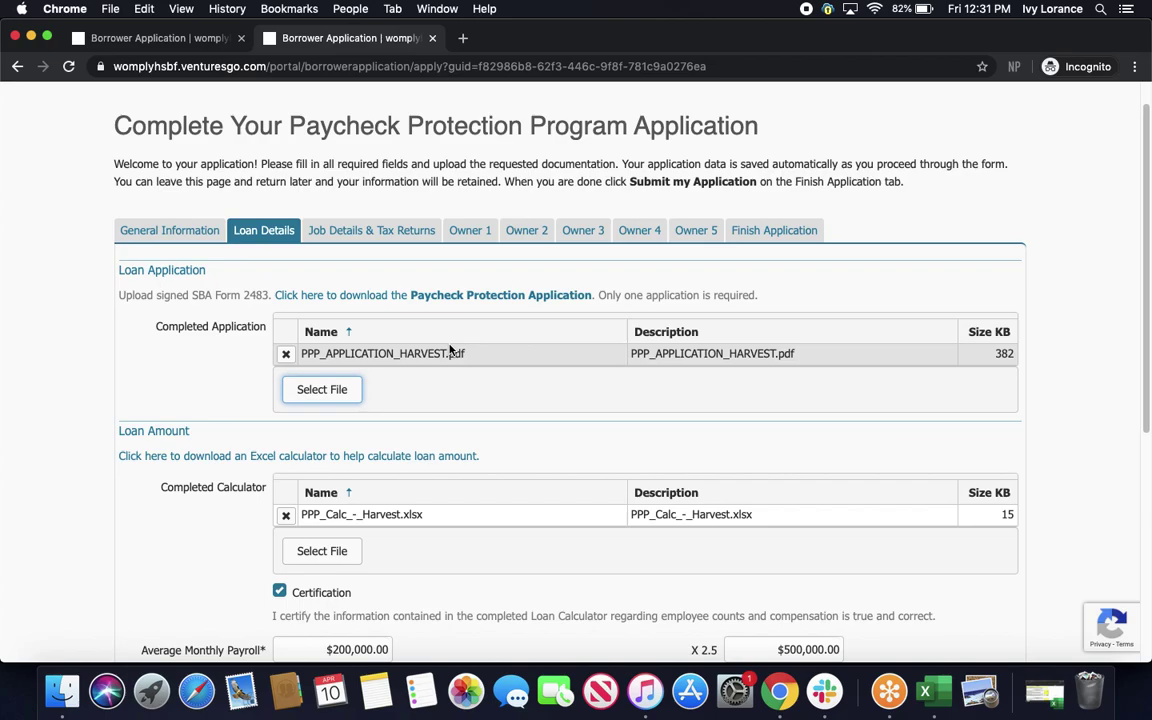
pyautogui.click(285, 353)
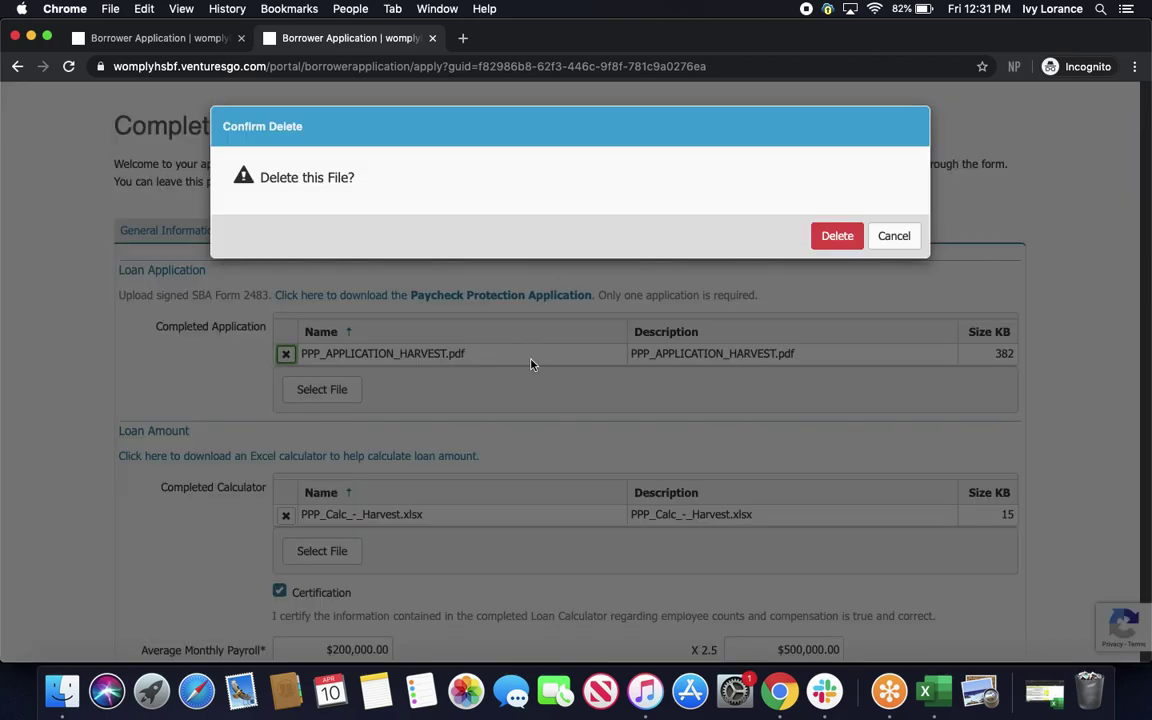
pyautogui.click(849, 241)
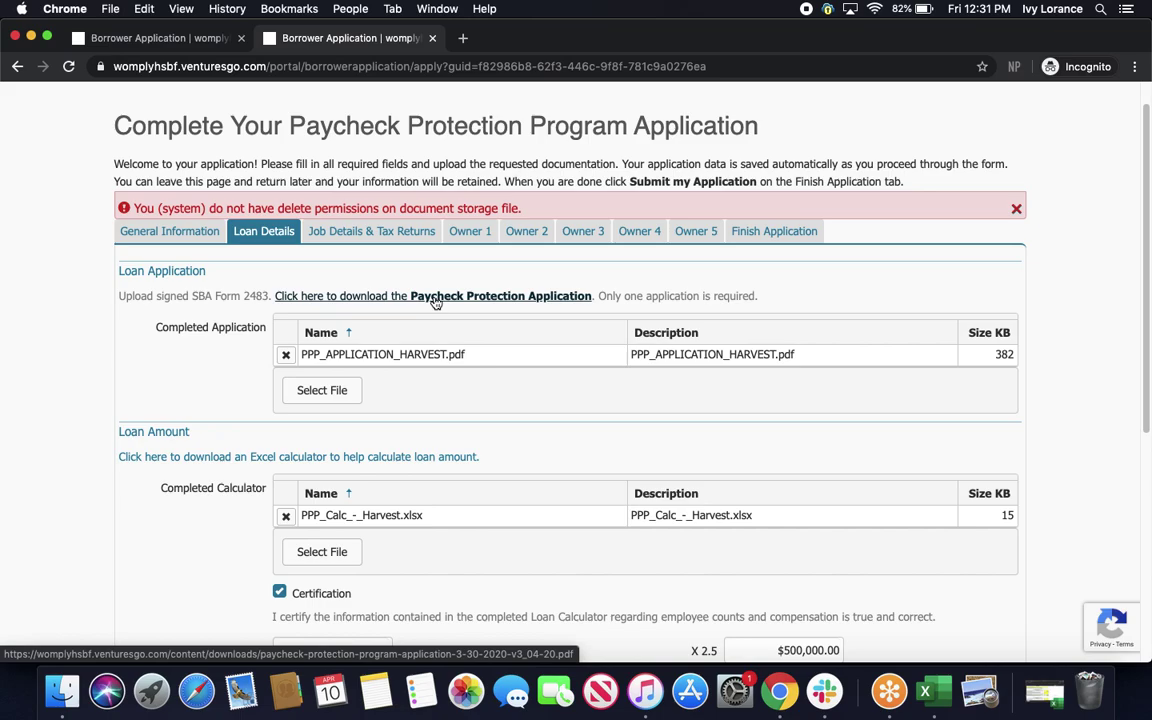
# - Upload PPP - Harvest - Corrected.pdf as the completed application, then bring up the PPP Calc workbook
pyautogui.click(334, 390)
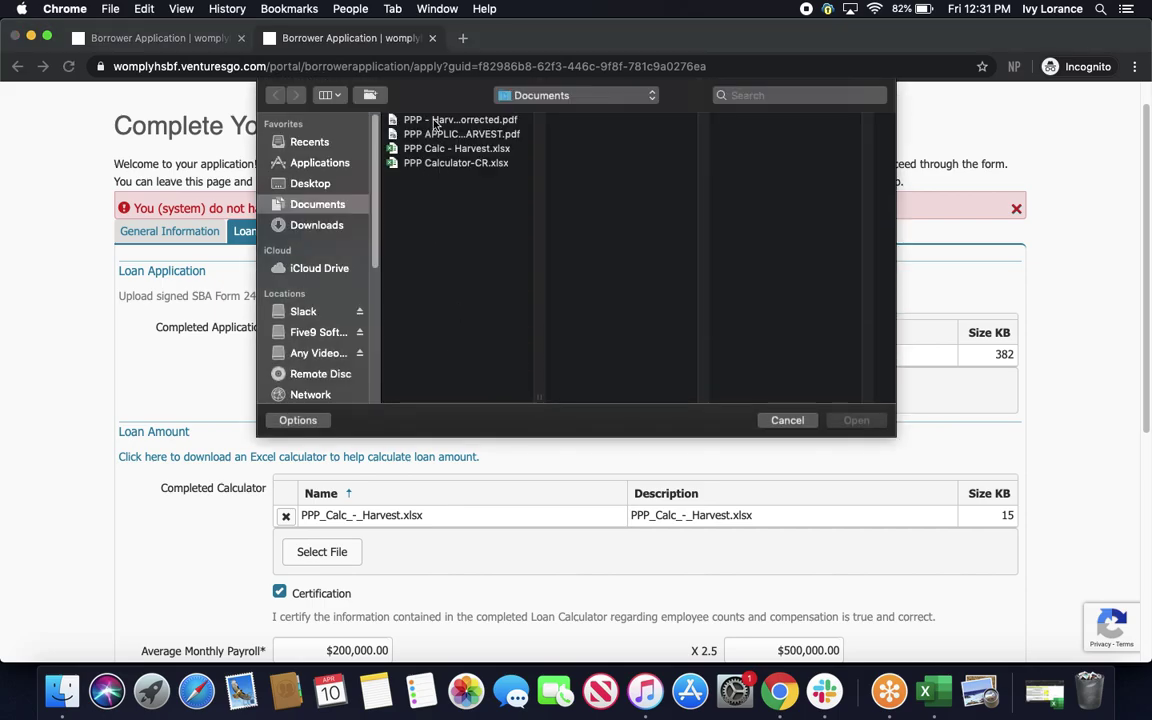
pyautogui.click(450, 120)
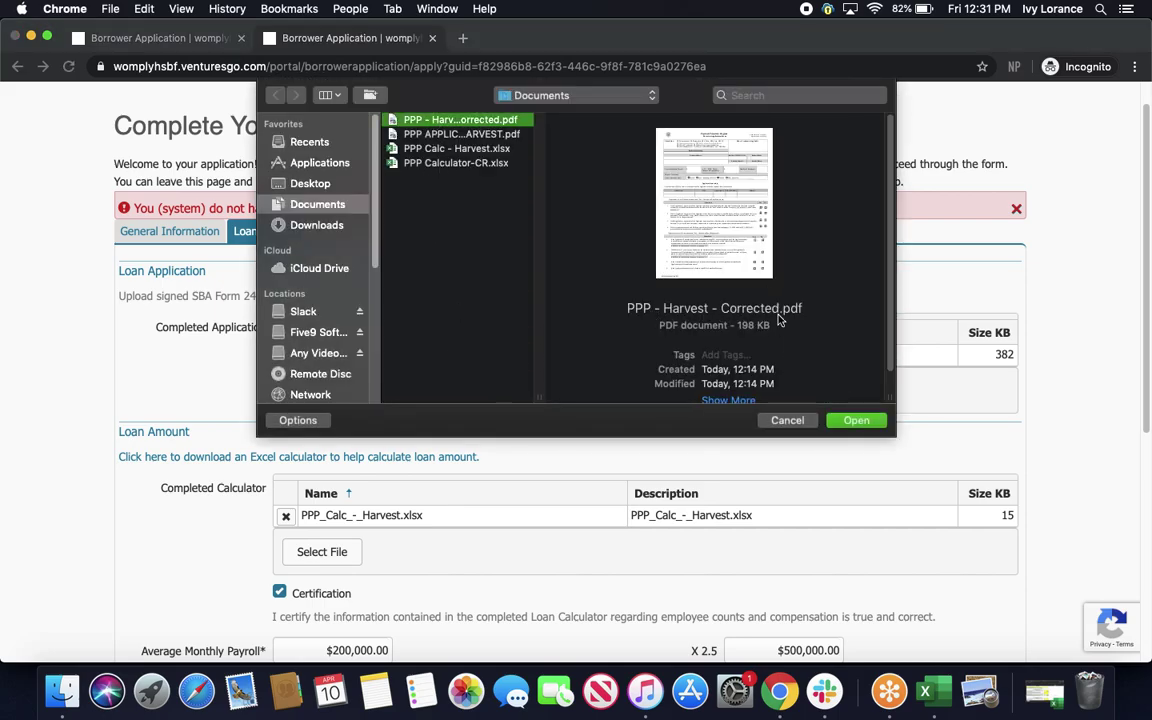
pyautogui.click(845, 422)
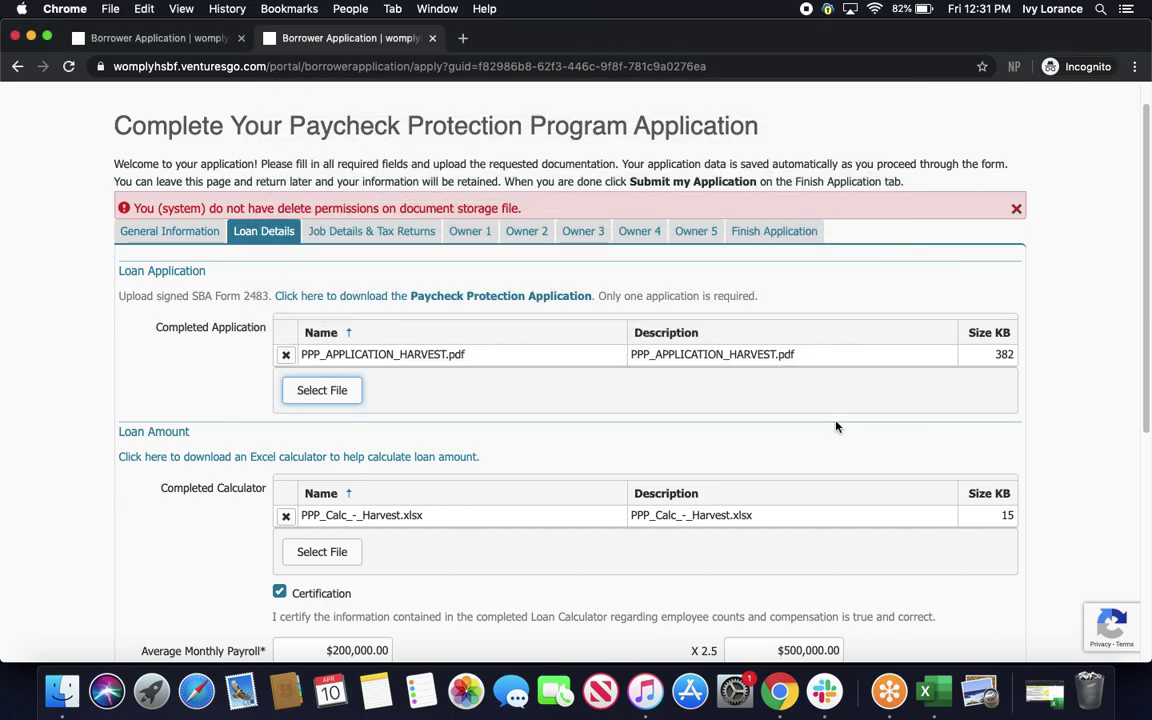
pyautogui.scroll(-4, 836, 424)
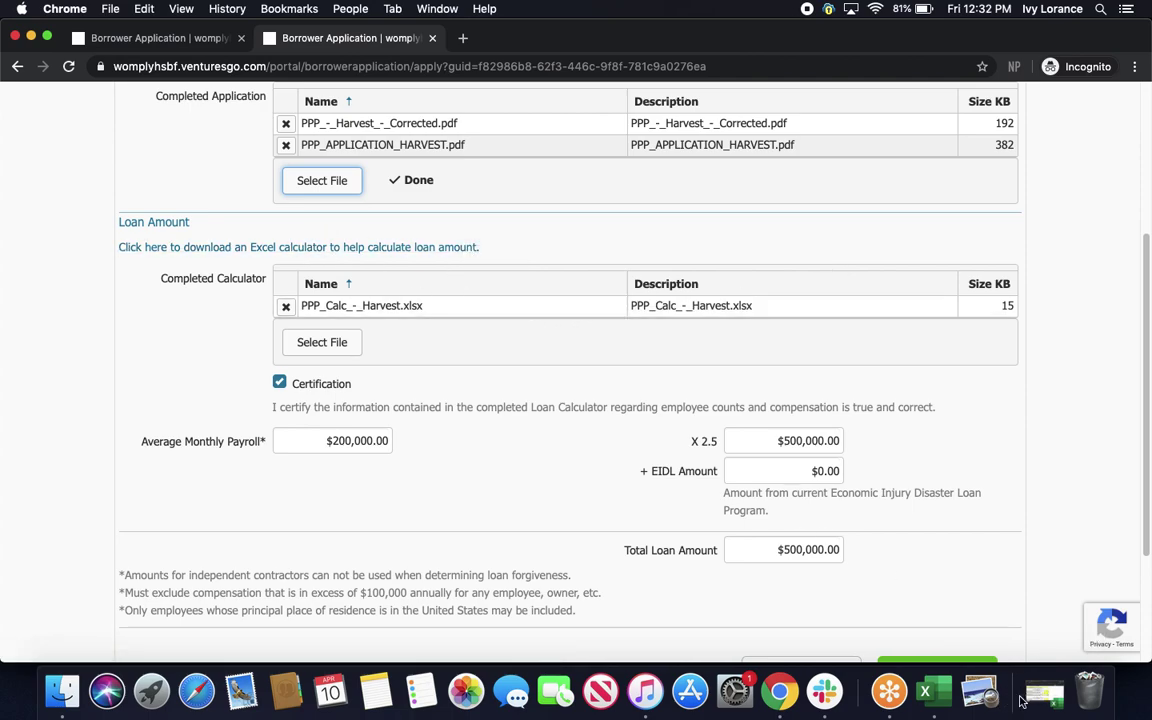
pyautogui.click(924, 690)
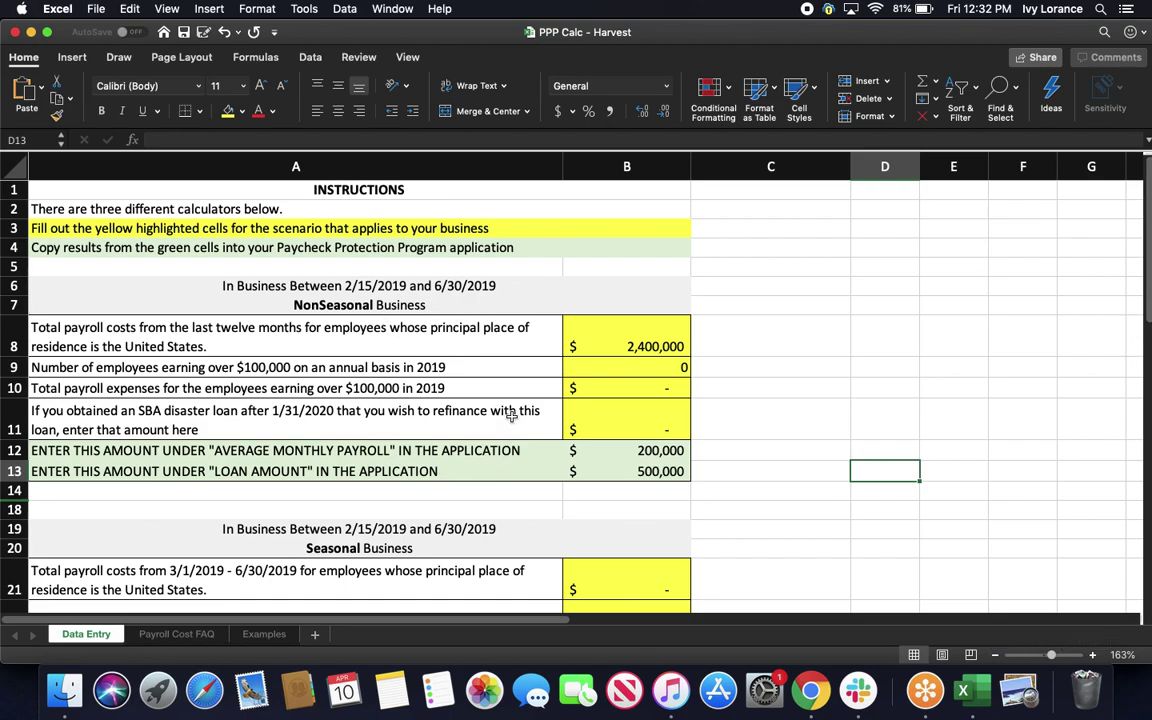
pyautogui.moveTo(1147, 300); pyautogui.dragTo(1149, 390)
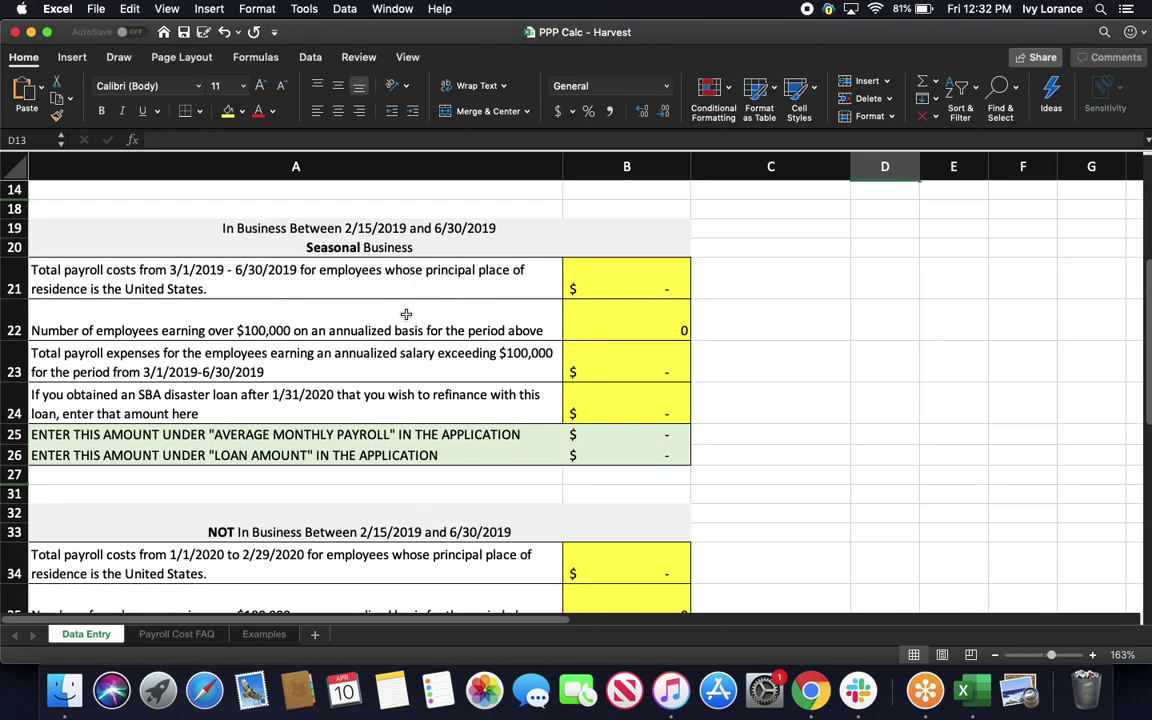
pyautogui.moveTo(1149, 320); pyautogui.dragTo(1149, 345)
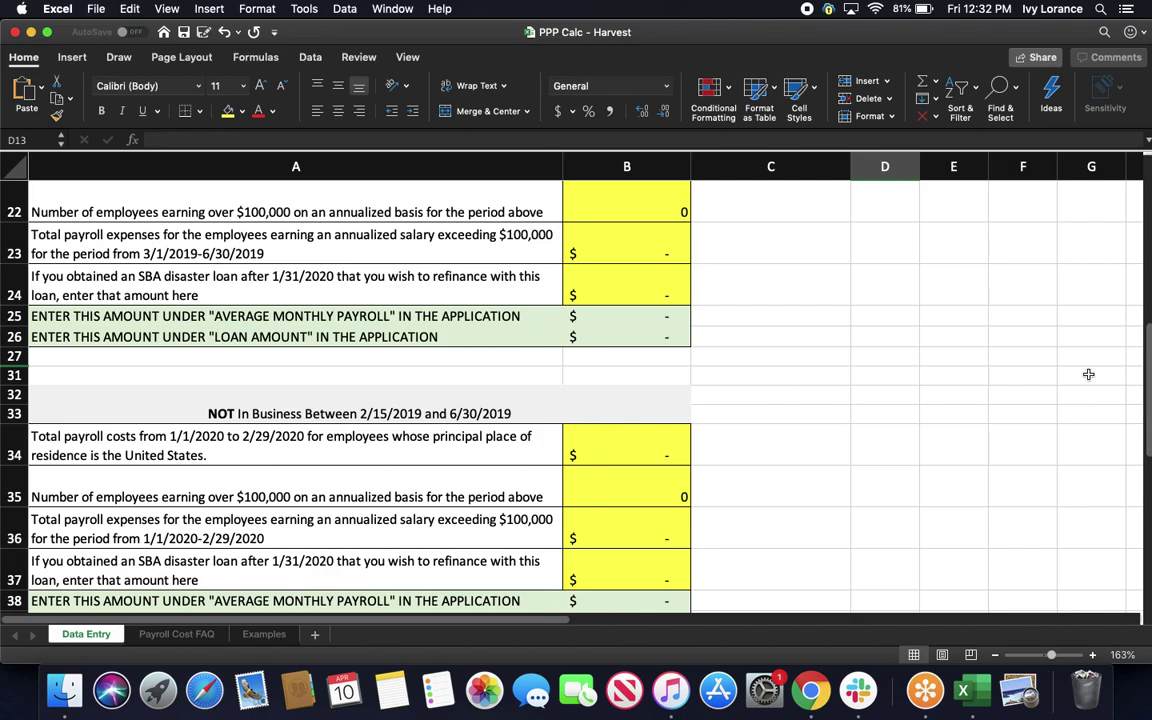
pyautogui.moveTo(1147, 413); pyautogui.dragTo(1131, 207)
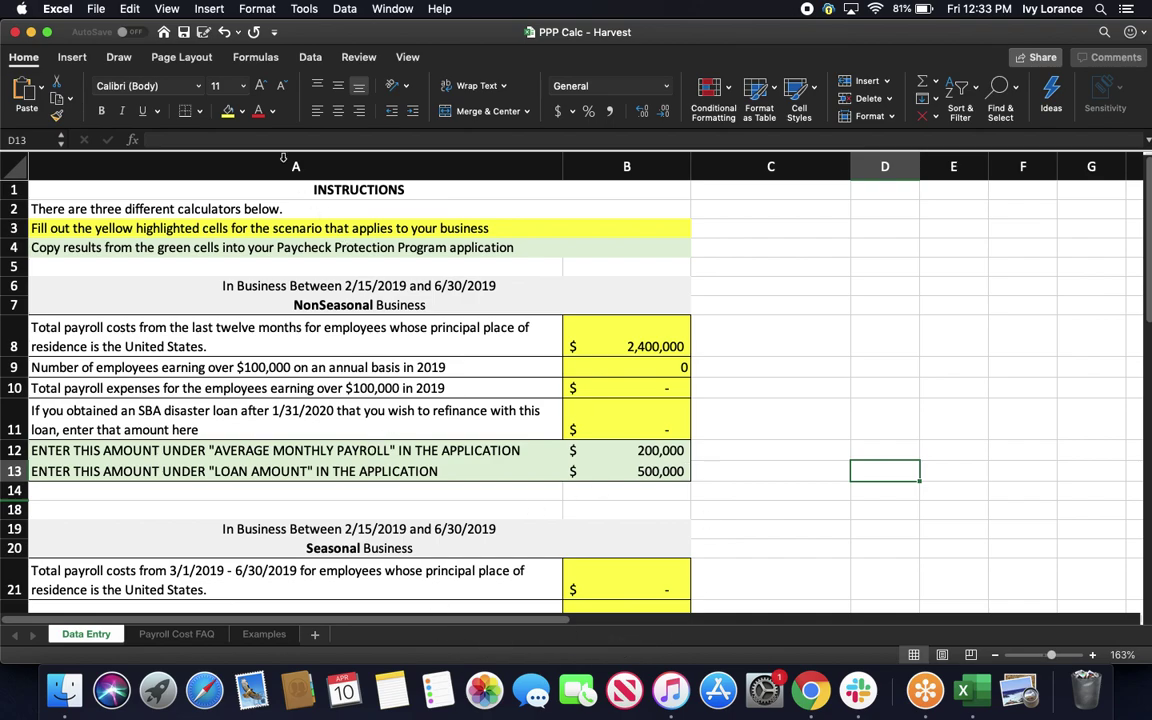
pyautogui.click(103, 10)
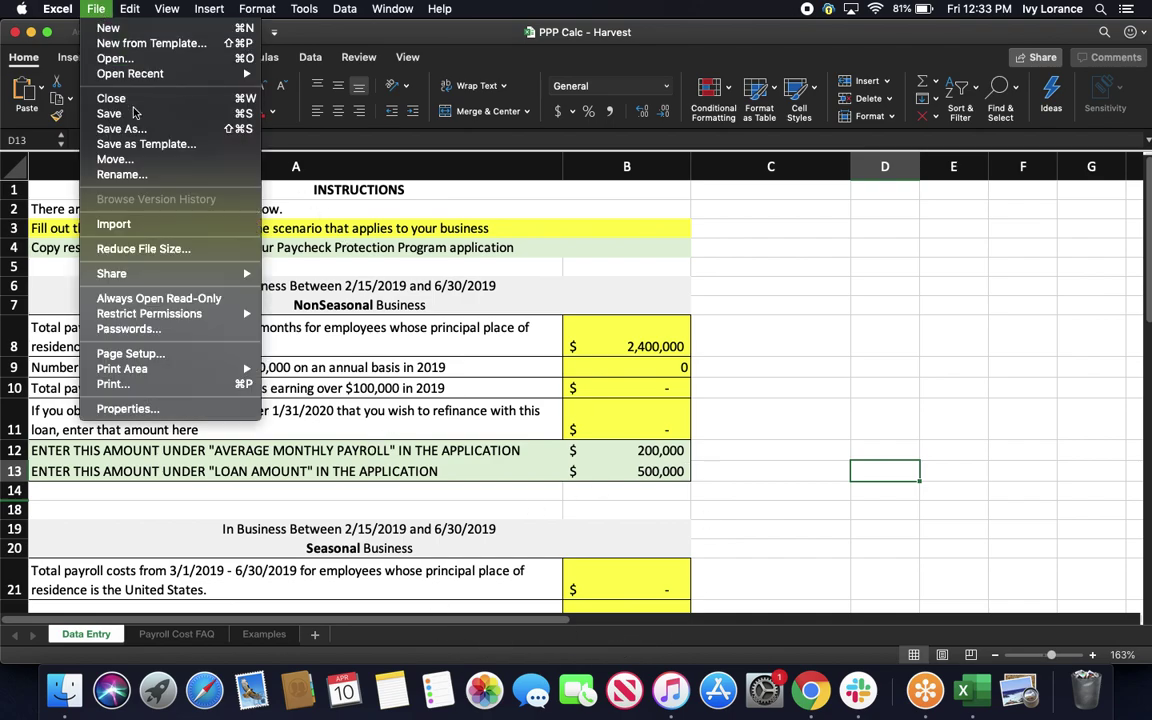
pyautogui.click(15, 34)
# - Close Excel, leave the calculator upload unchanged, and continue to Job Details & Tax Returns
pyautogui.click(15, 34)
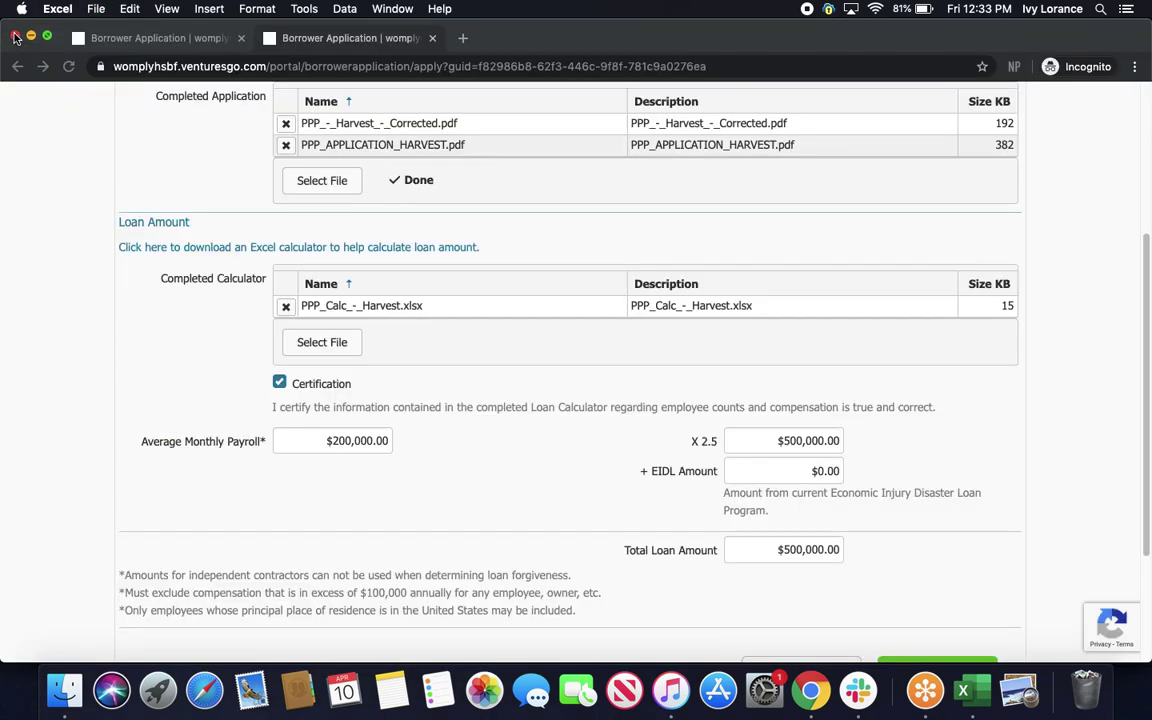
pyautogui.click(316, 349)
pyautogui.click(318, 344)
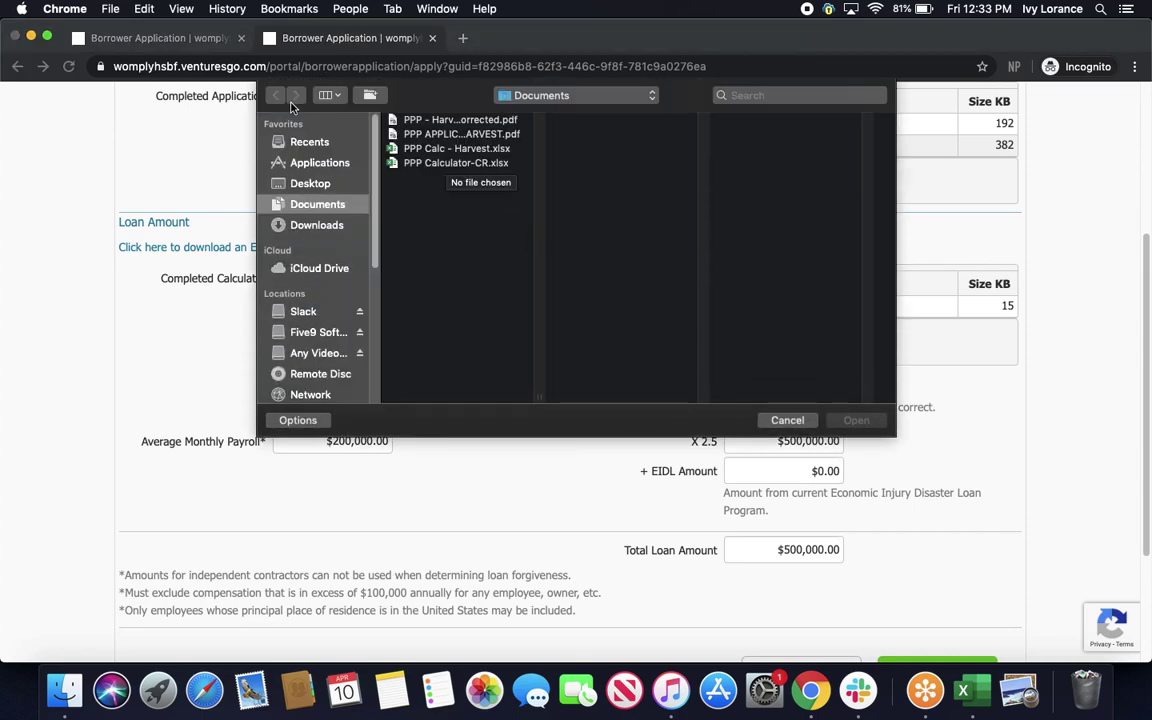
pyautogui.click(777, 426)
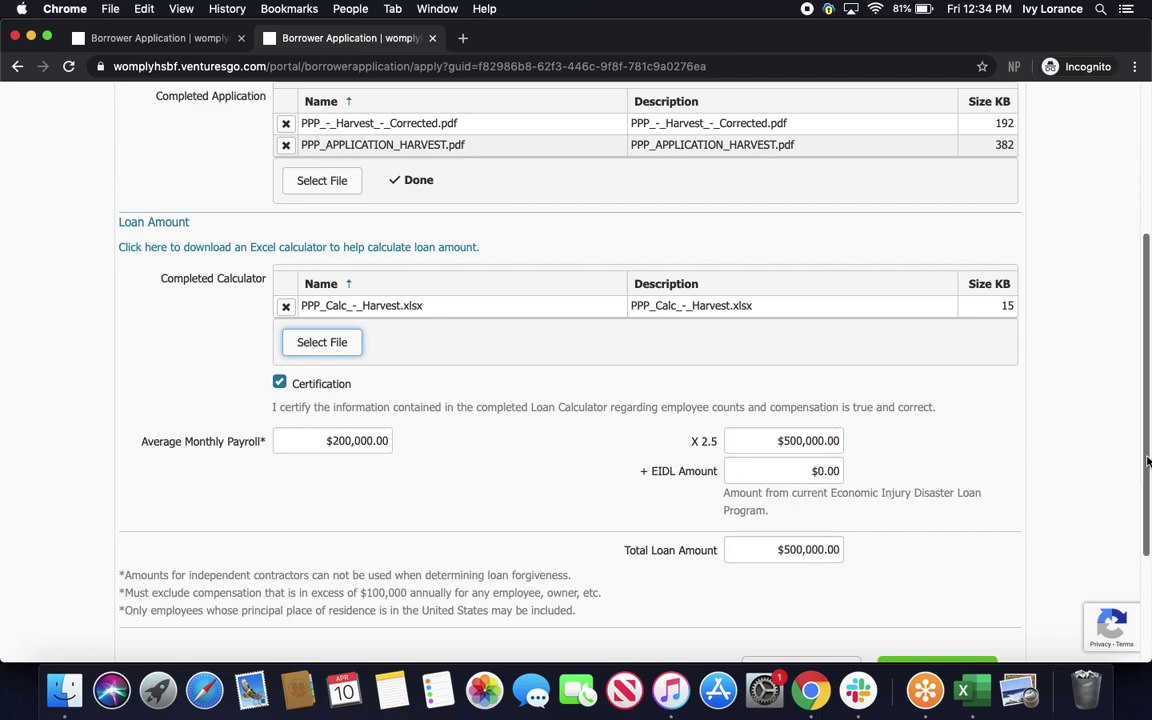
pyautogui.scroll(-3, 1137, 527)
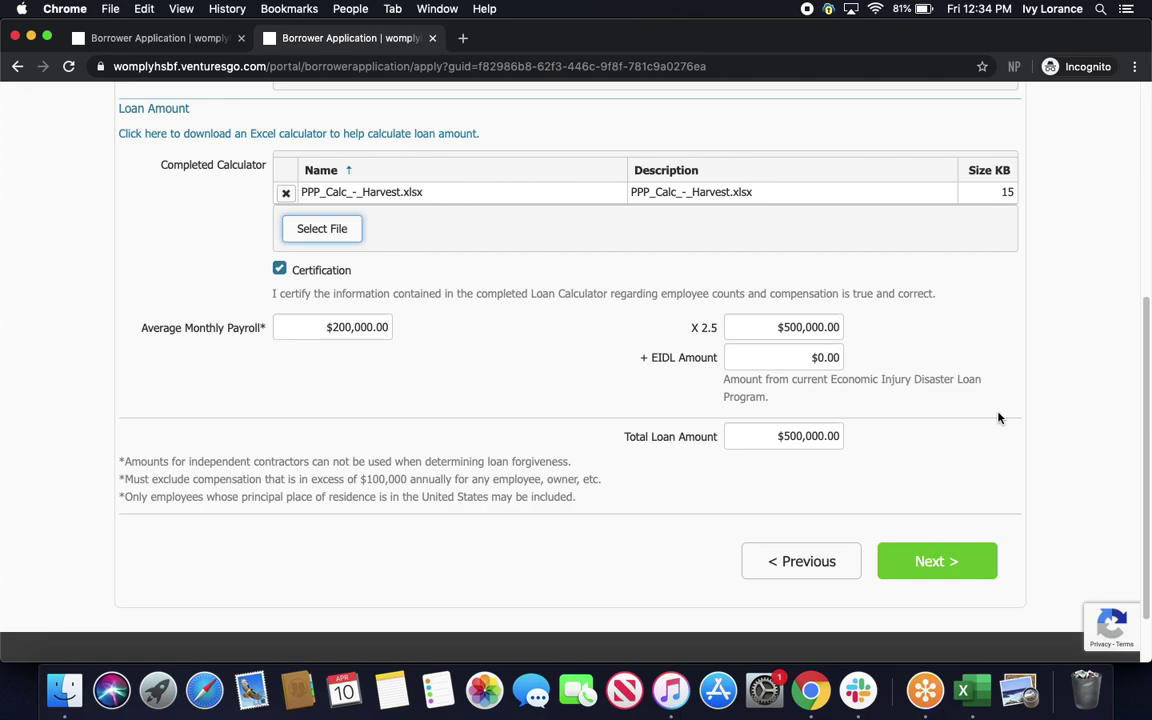
pyautogui.click(935, 561)
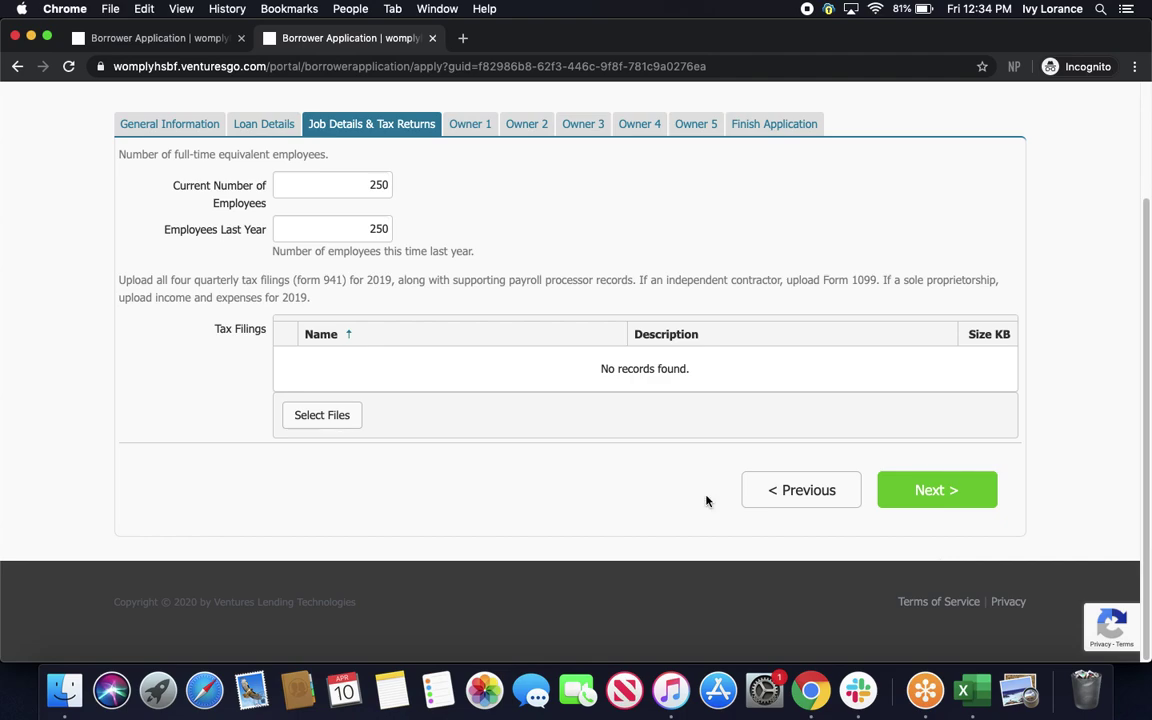
# - Confirm 250 current and last-year employees, note the Form 941 and 1099 requirements, and continue
pyautogui.click(363, 184)
pyautogui.click(350, 234)
pyautogui.moveTo(155, 281); pyautogui.dragTo(393, 281)
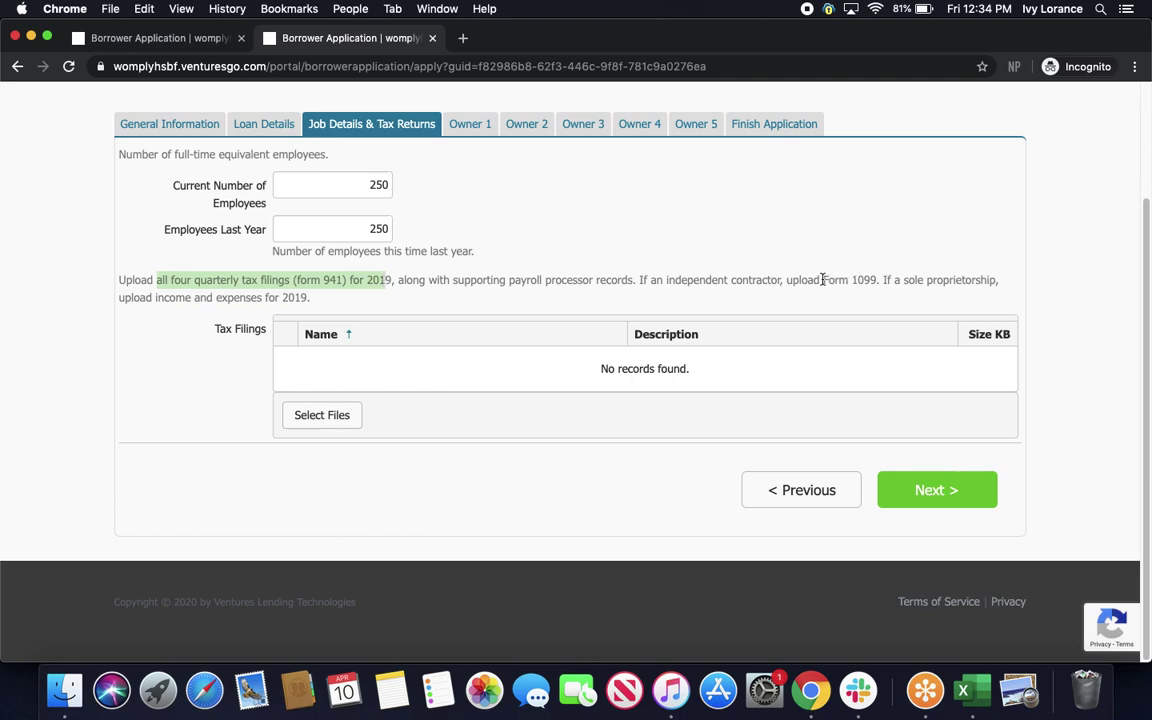
pyautogui.moveTo(822, 280); pyautogui.dragTo(880, 281)
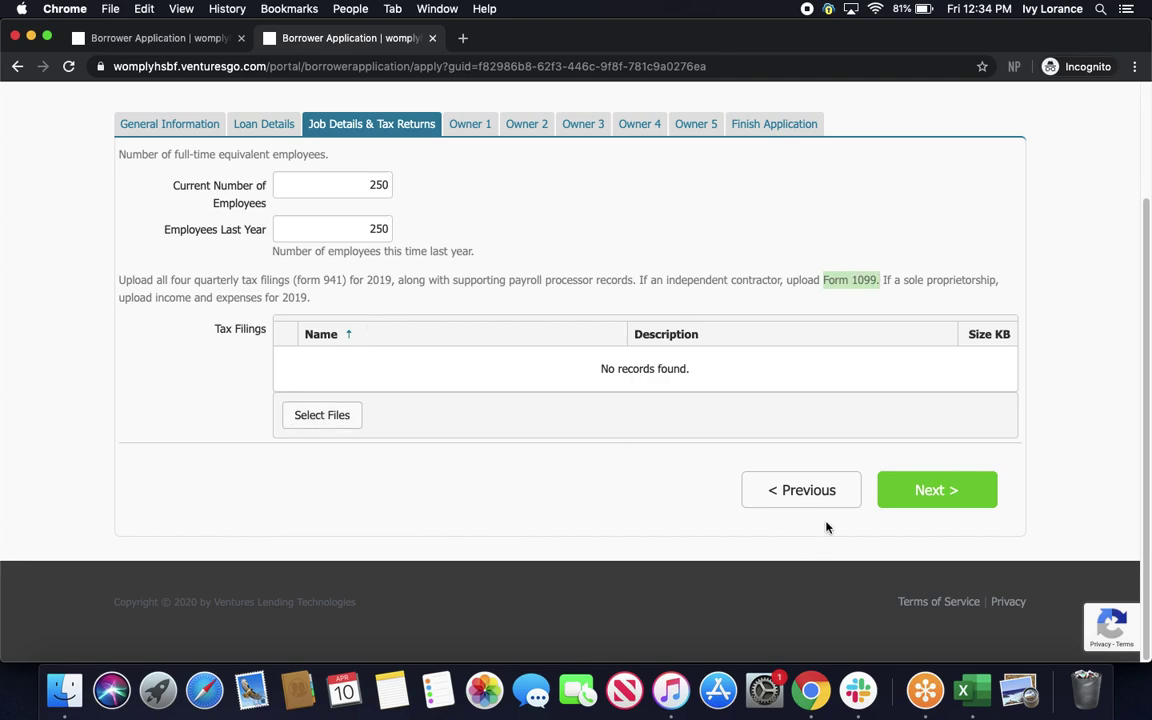
pyautogui.click(936, 490)
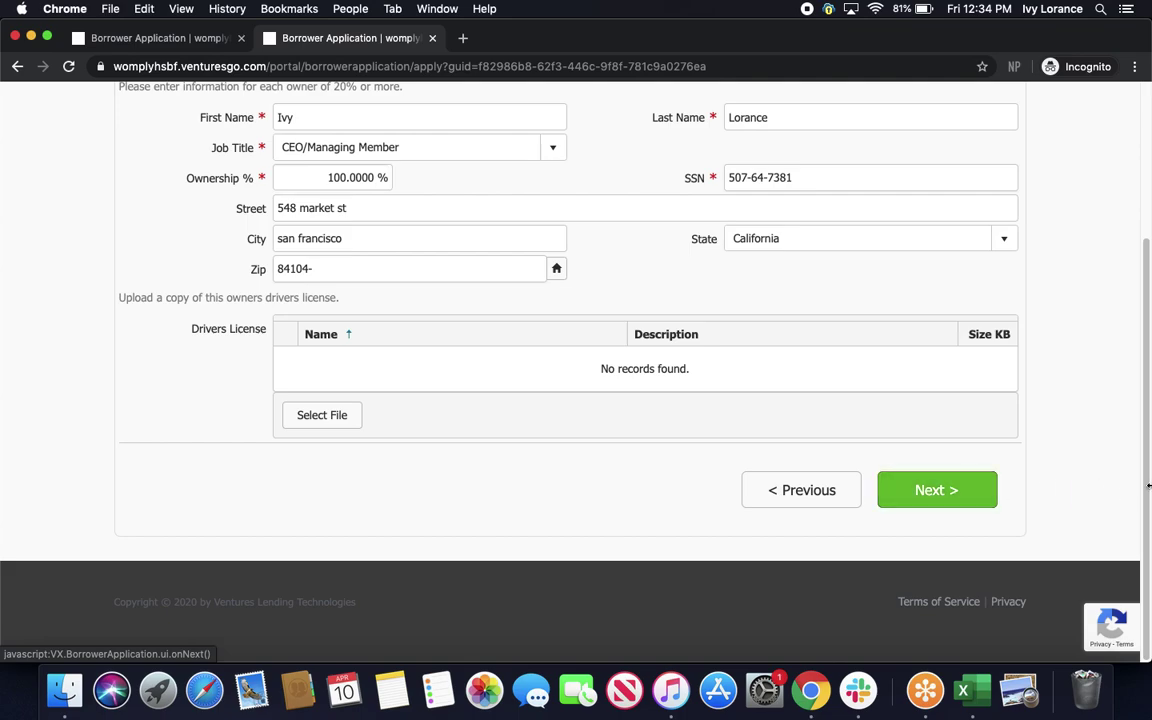
# - Verify Owner 1's name, ownership percentage, social security number and address fields
pyautogui.scroll(3, 1146, 398)
pyautogui.scroll(2, 1146, 398)
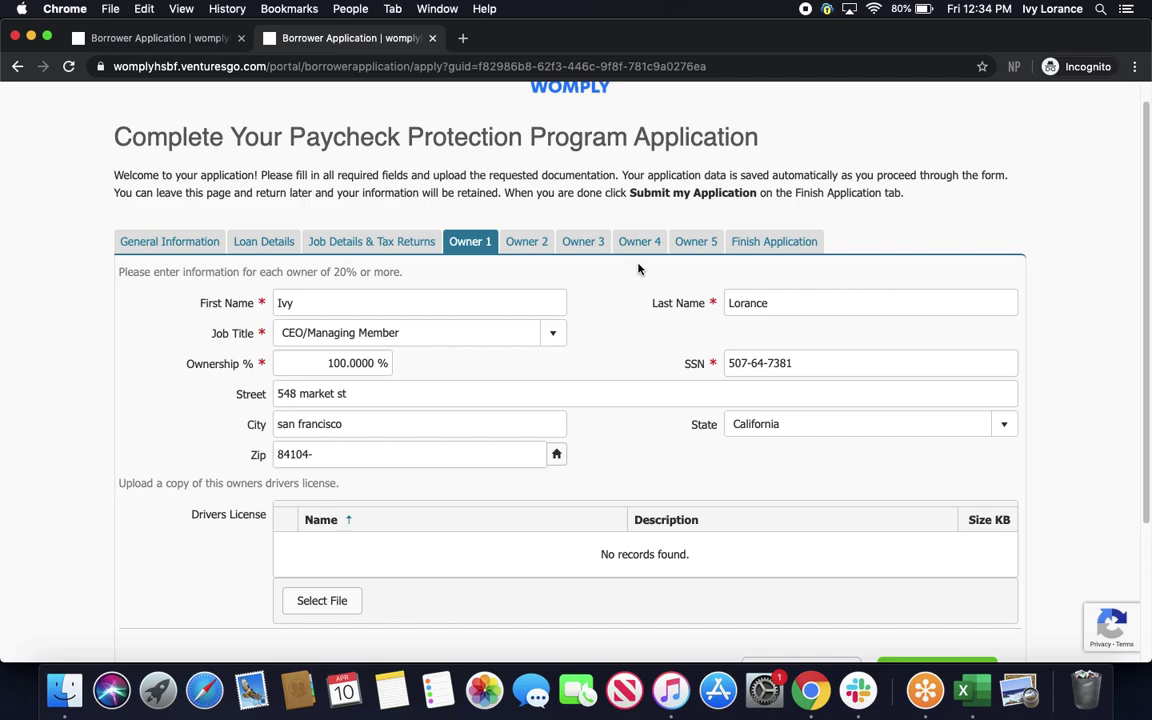
pyautogui.click(355, 307)
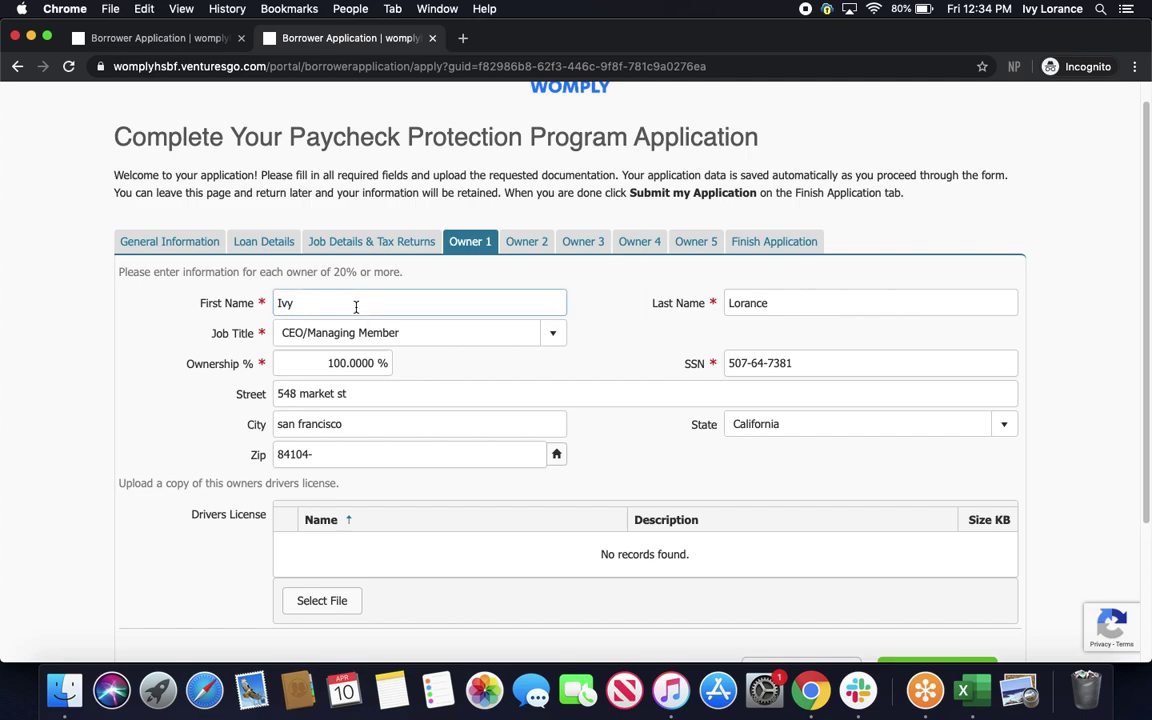
pyautogui.click(837, 305)
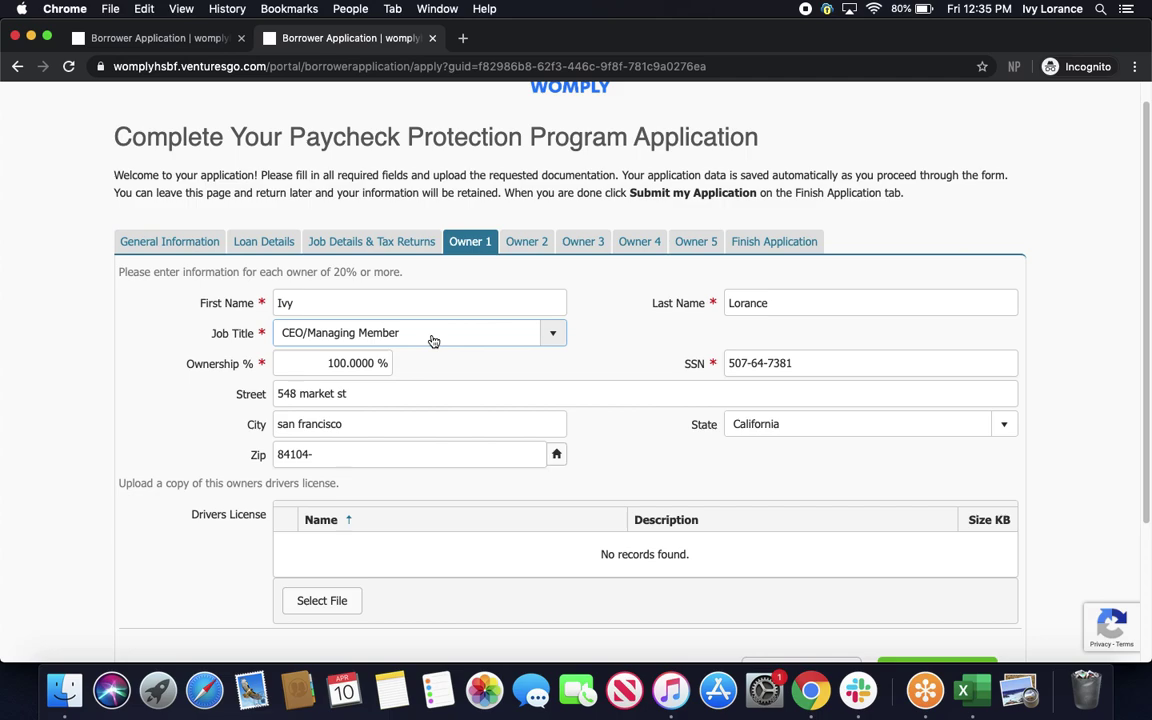
pyautogui.click(340, 366)
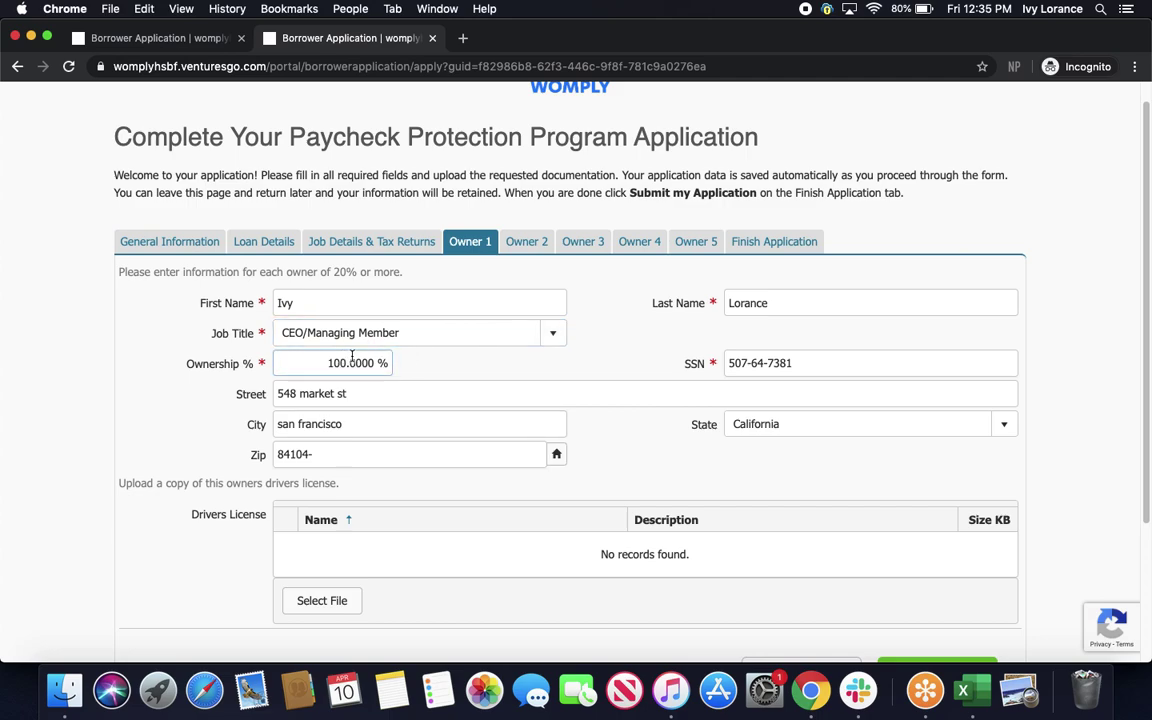
pyautogui.click(835, 371)
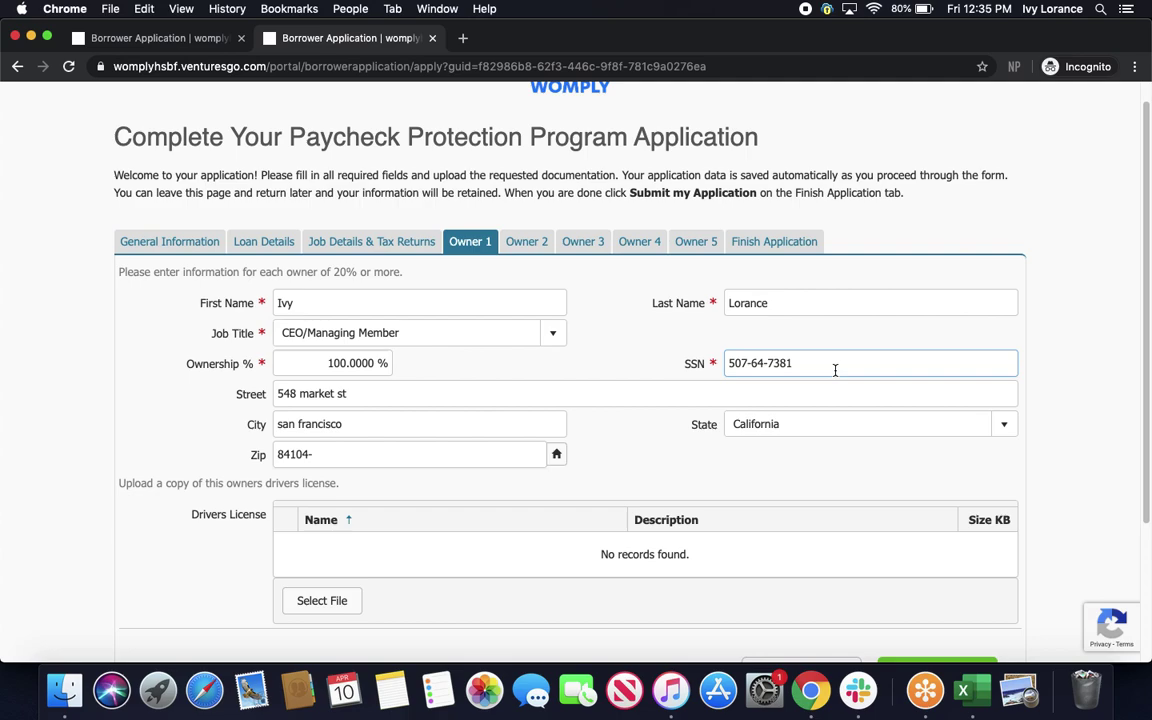
pyautogui.click(346, 397)
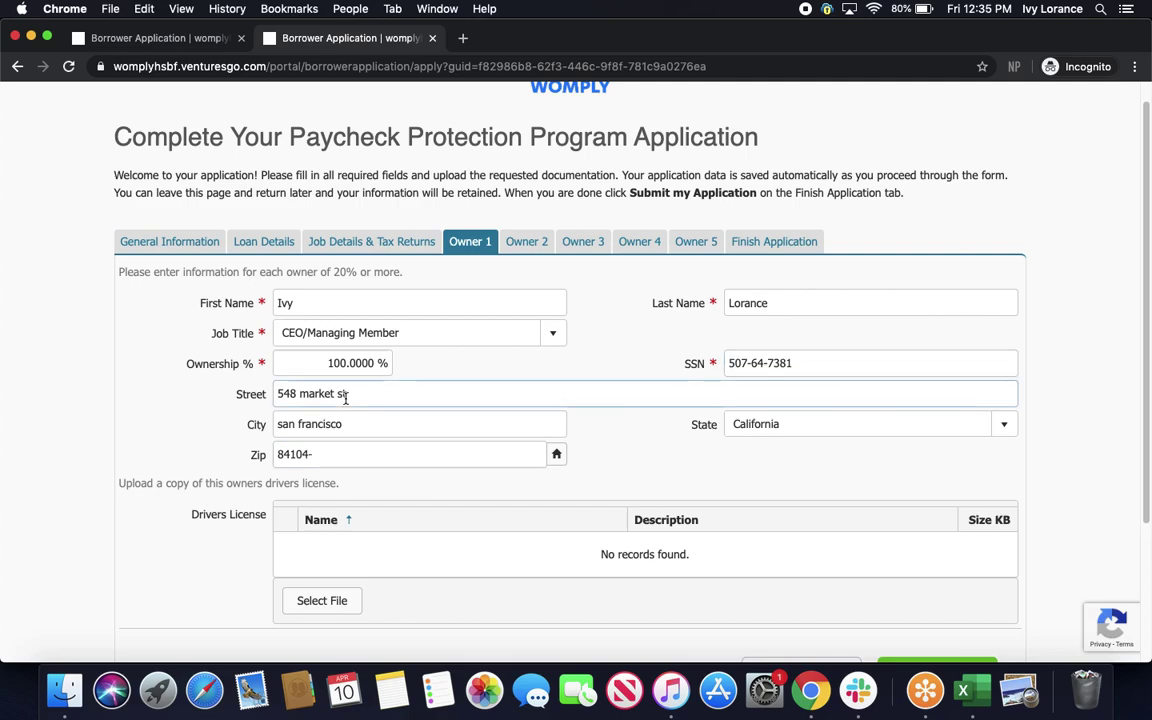
pyautogui.click(358, 424)
pyautogui.click(357, 455)
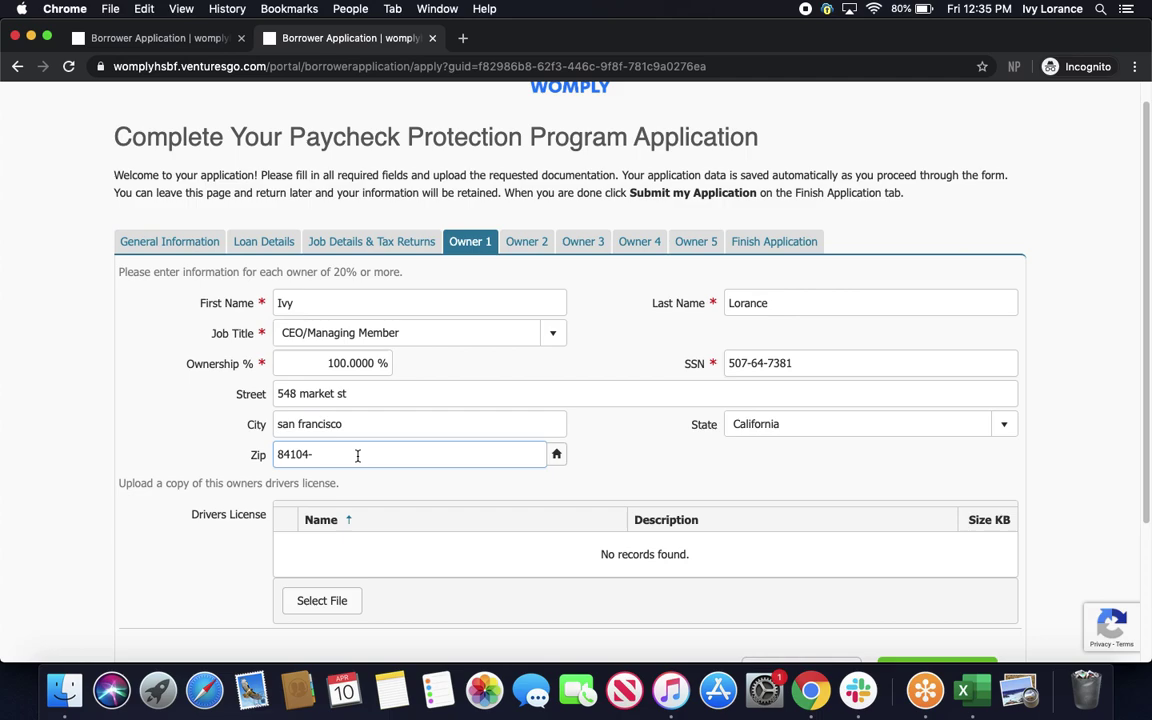
pyautogui.click(802, 429)
pyautogui.click(652, 436)
# - Check that the Owner 2 through 5 tabs are blank and advance to Finish Application
pyautogui.click(527, 243)
pyautogui.click(602, 245)
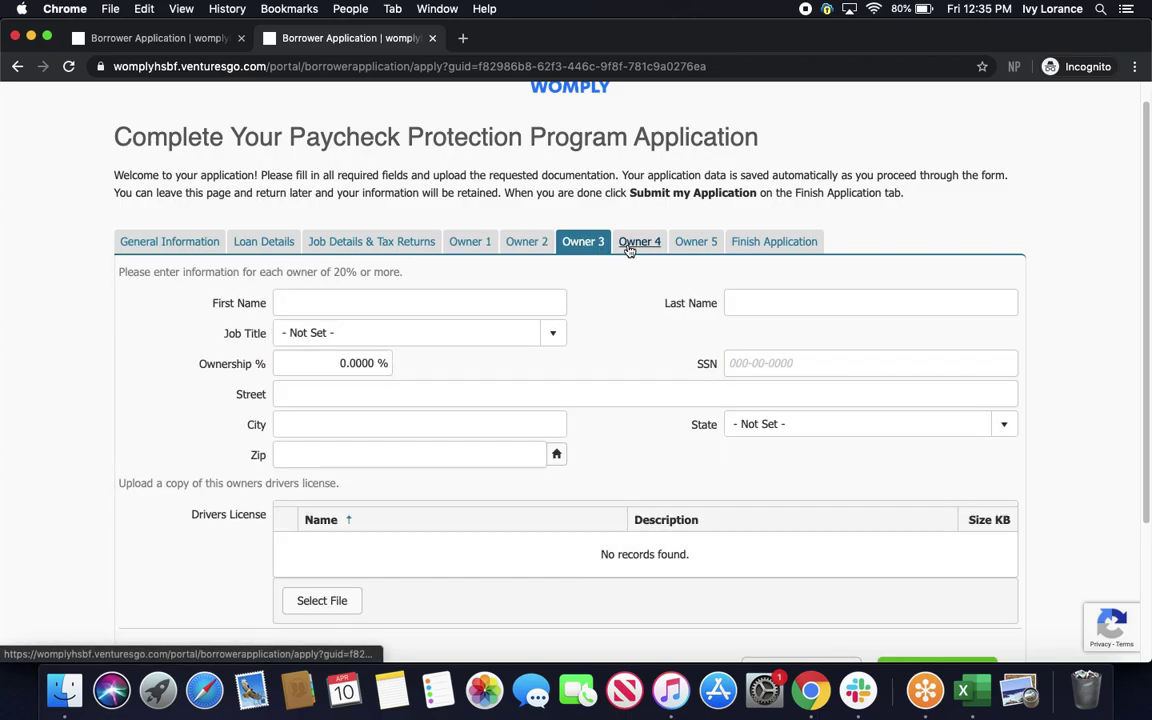
pyautogui.click(639, 243)
pyautogui.click(698, 243)
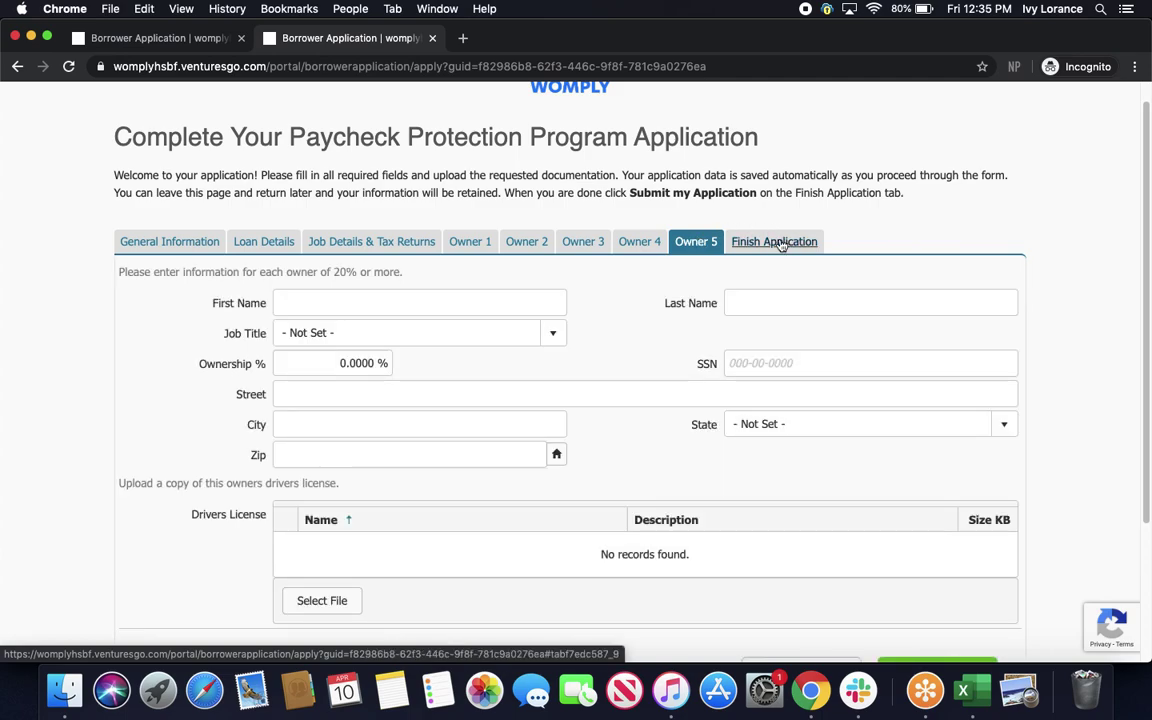
pyautogui.moveTo(1146, 418); pyautogui.dragTo(1147, 432)
pyautogui.scroll(-2, 1147, 432)
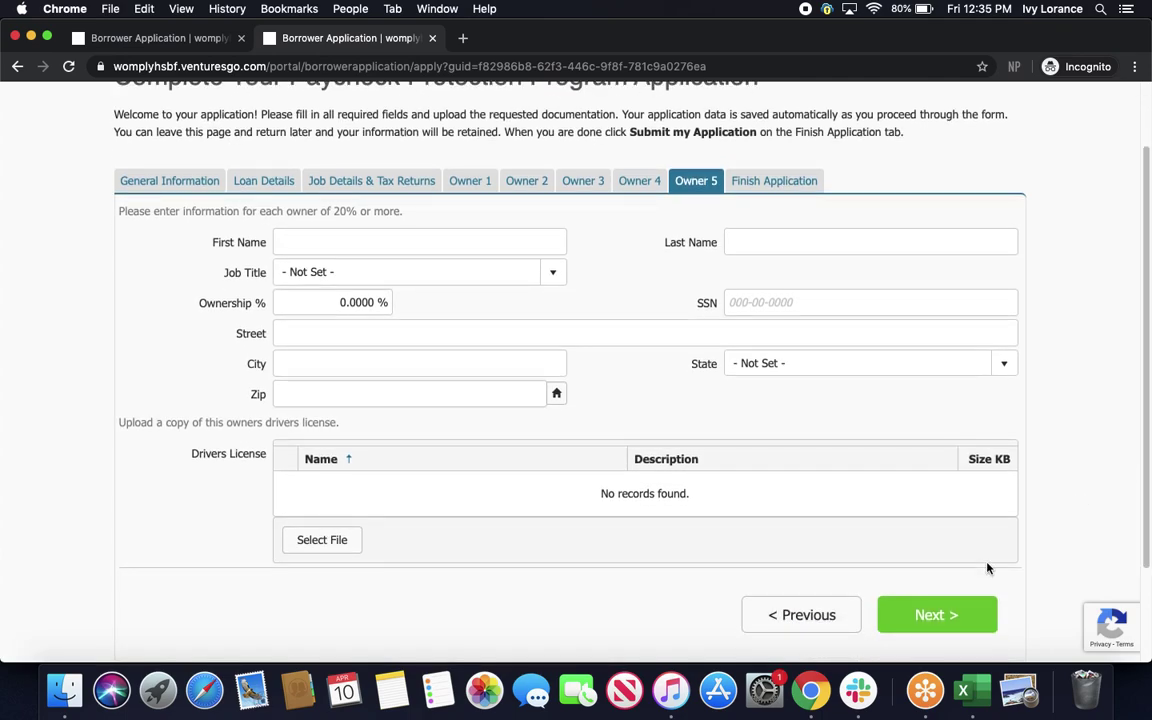
pyautogui.click(935, 615)
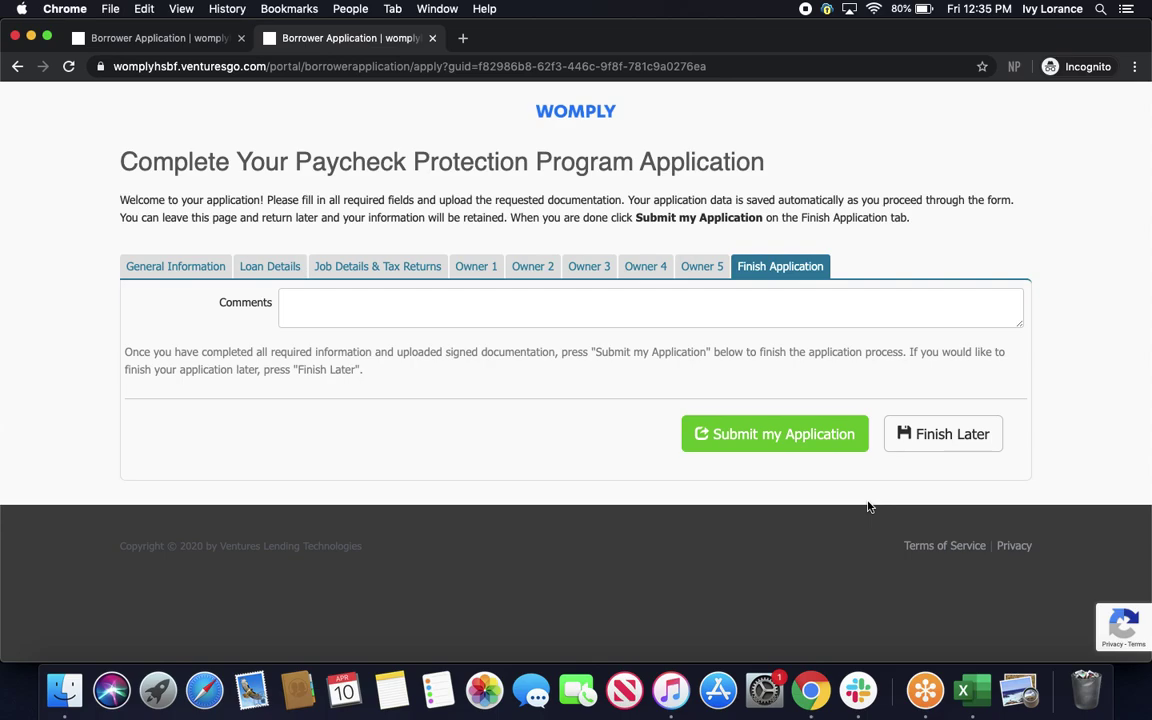
# - Enter "NACIS: 541613" in the Finish Application comments box
pyautogui.click(296, 314)
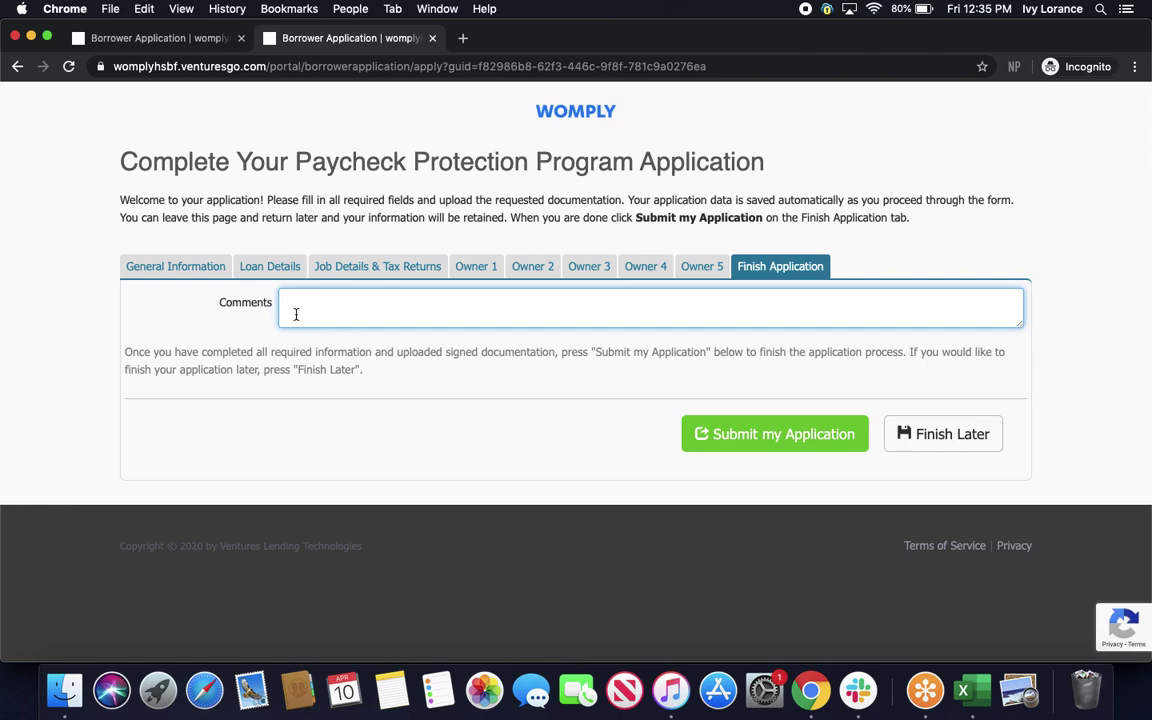
pyautogui.write('NACI')
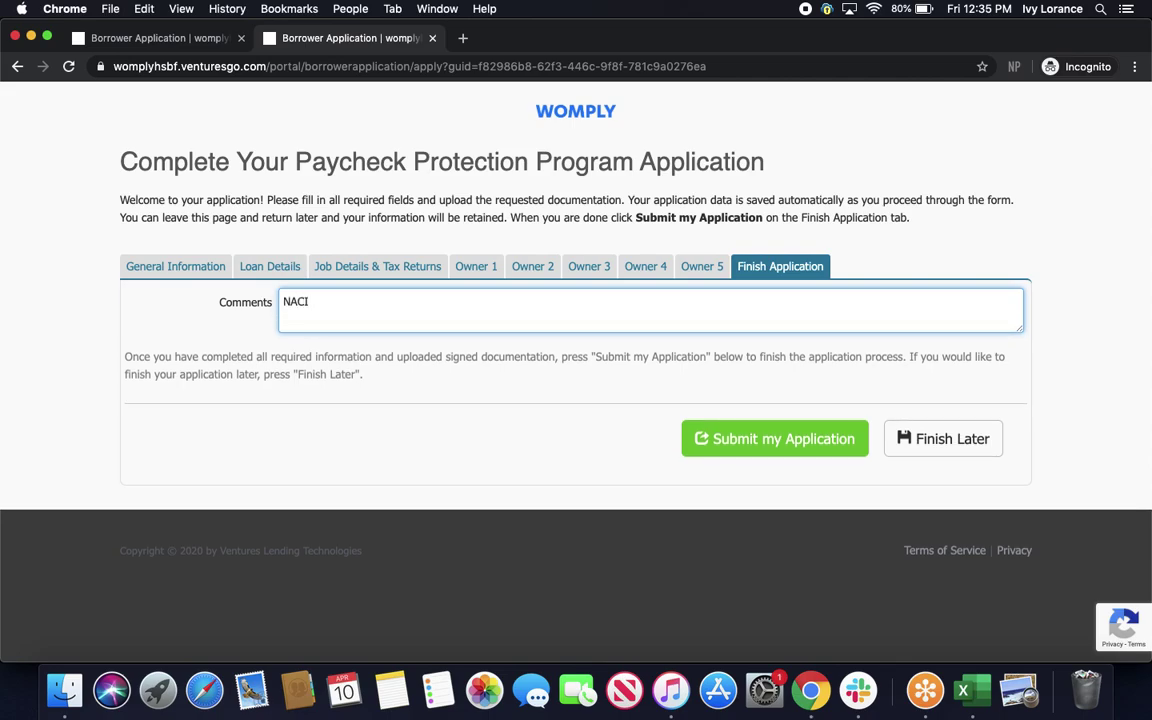
pyautogui.write('S: 541613')
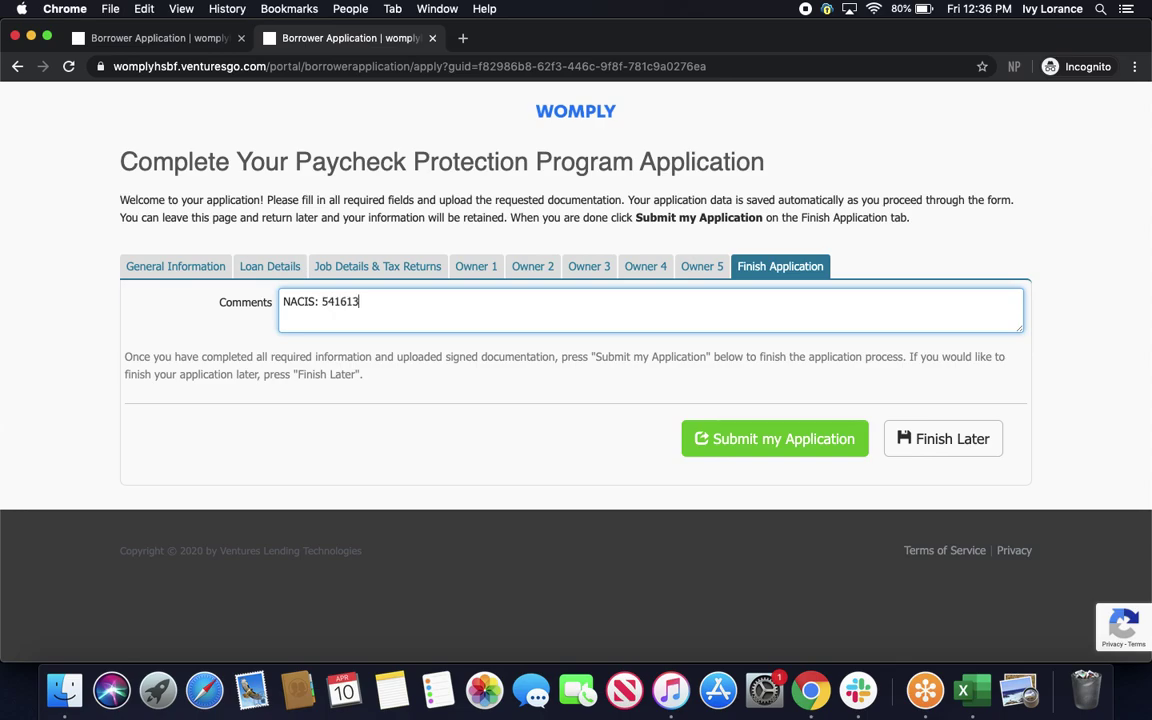